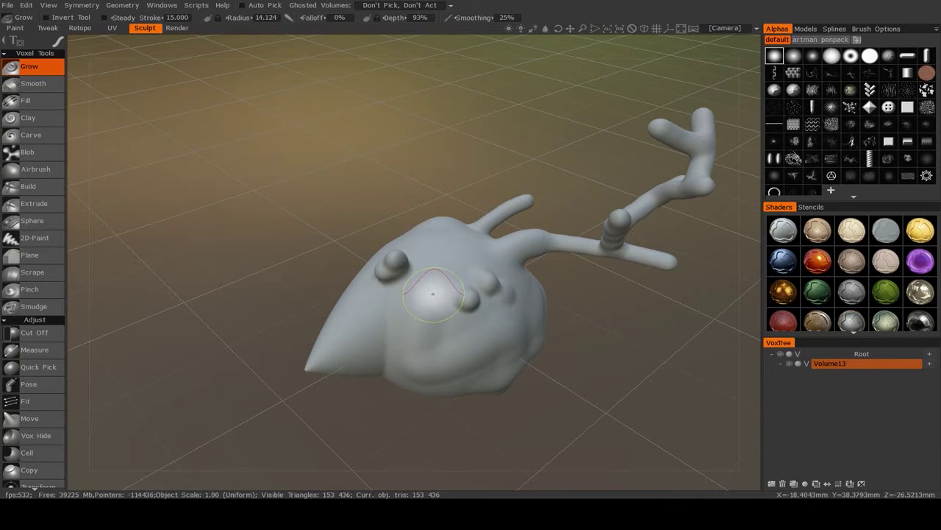
pyautogui.moveTo(229, 233)
pyautogui.mouseDown()
pyautogui.moveTo(441, 308)
pyautogui.moveTo(515, 287)
pyautogui.moveTo(538, 231)
pyautogui.mouseUp()
pyautogui.moveTo(539, 230); pyautogui.dragTo(556, 258, button='middle')
pyautogui.moveTo(555, 257)
pyautogui.mouseDown()
pyautogui.moveTo(447, 316)
pyautogui.moveTo(425, 287)
pyautogui.mouseUp()
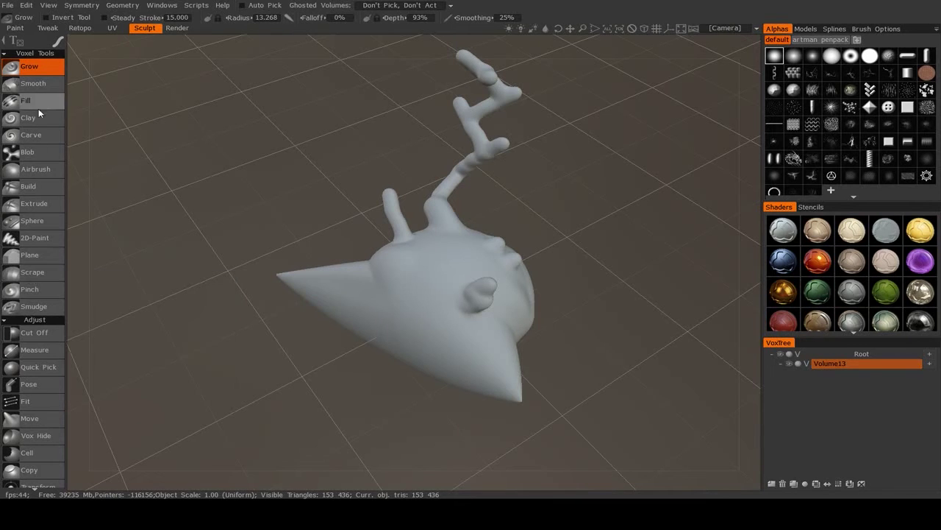
pyautogui.moveTo(52, 40)
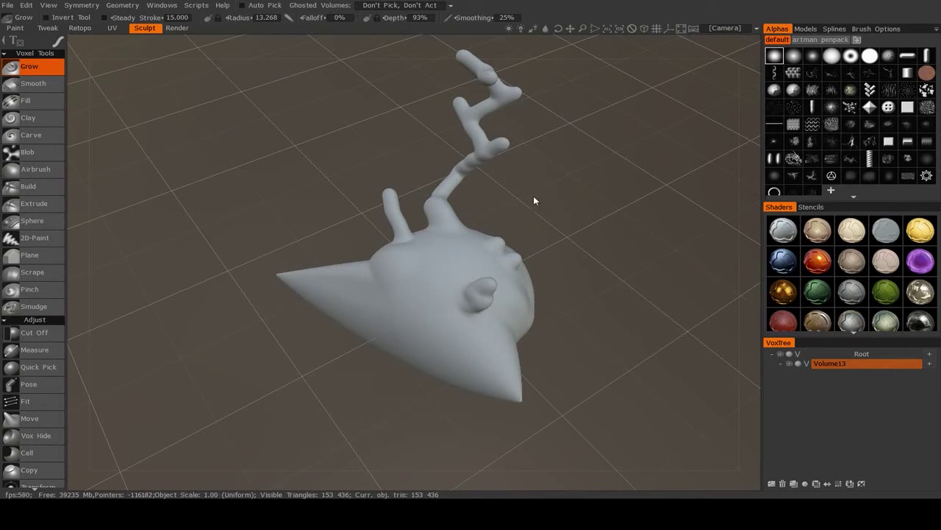
pyautogui.press('e')
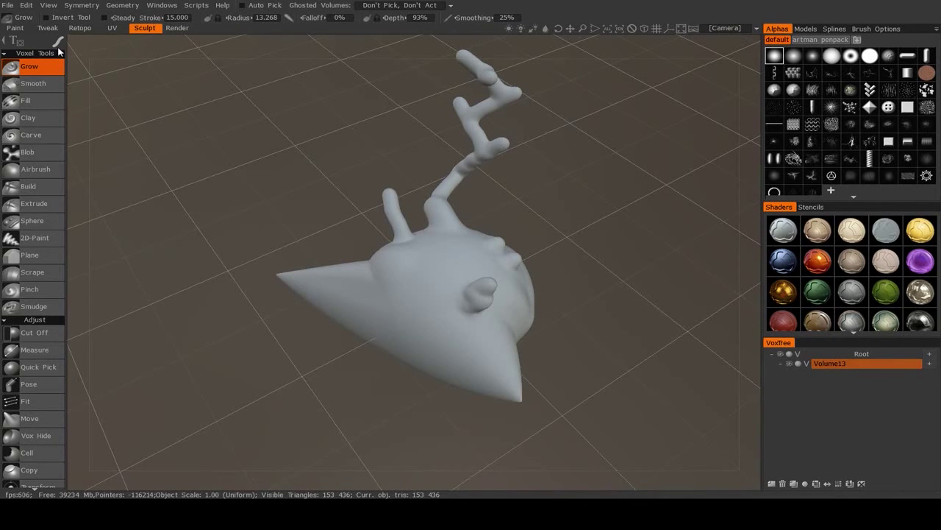
pyautogui.press('e')
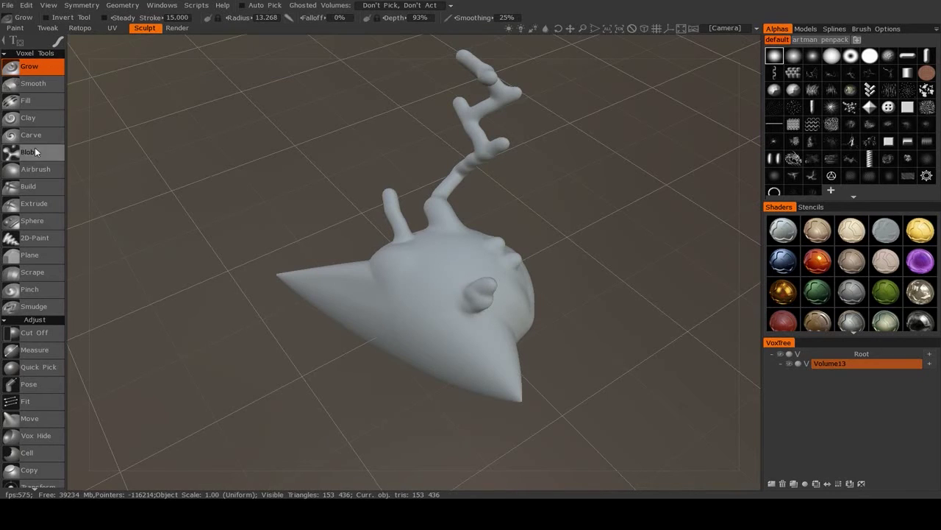
# Step: Sculpt shallow strokes with the Build voxel tool over the rounded body between the two pointed cones
pyautogui.click(39, 187)
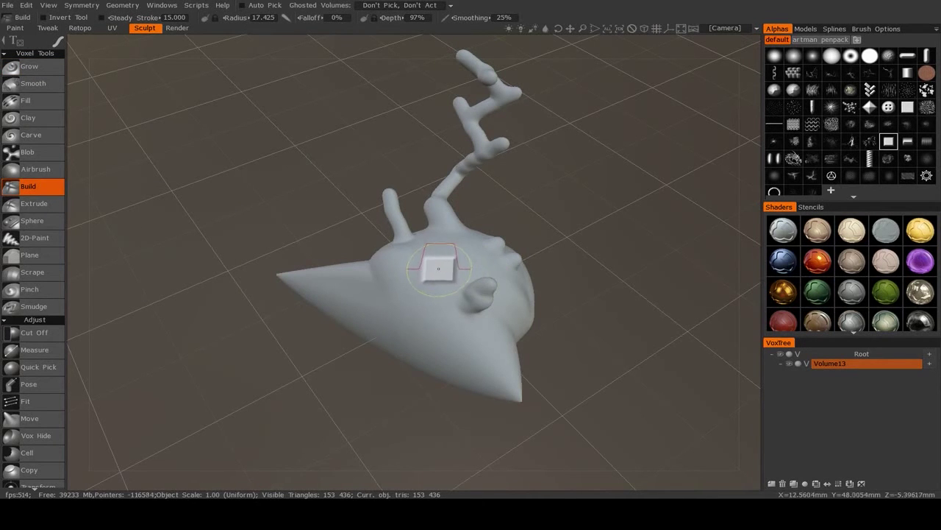
pyautogui.moveTo(613, 289); pyautogui.dragTo(617, 243)
pyautogui.scroll(1, 618, 307)
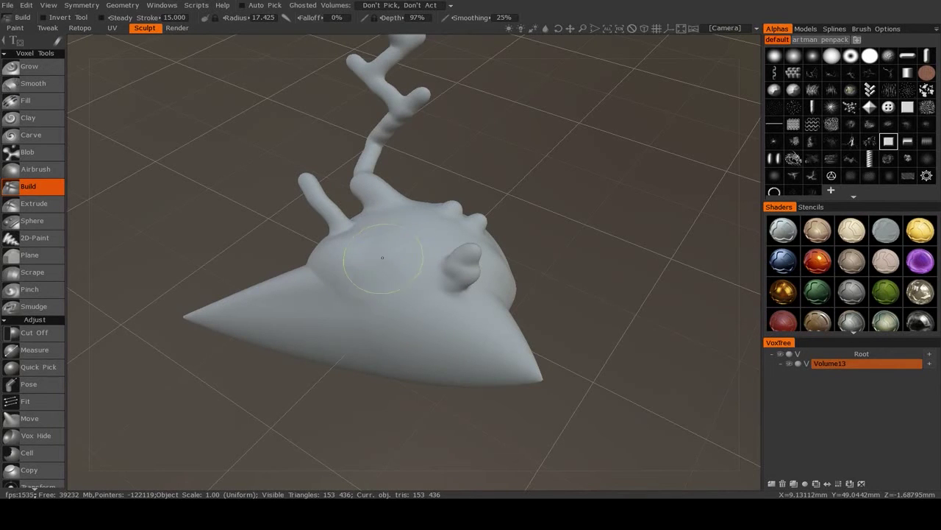
pyautogui.click(373, 266)
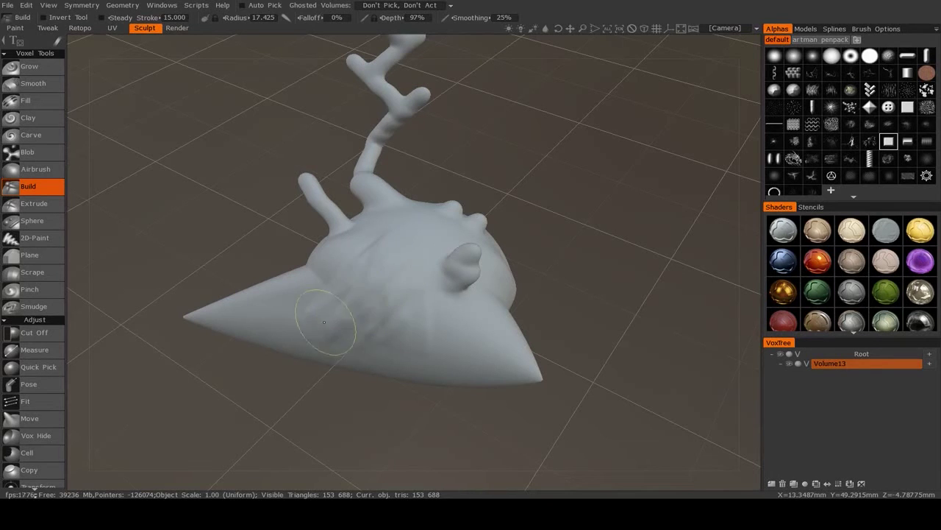
pyautogui.moveTo(369, 334); pyautogui.dragTo(393, 309)
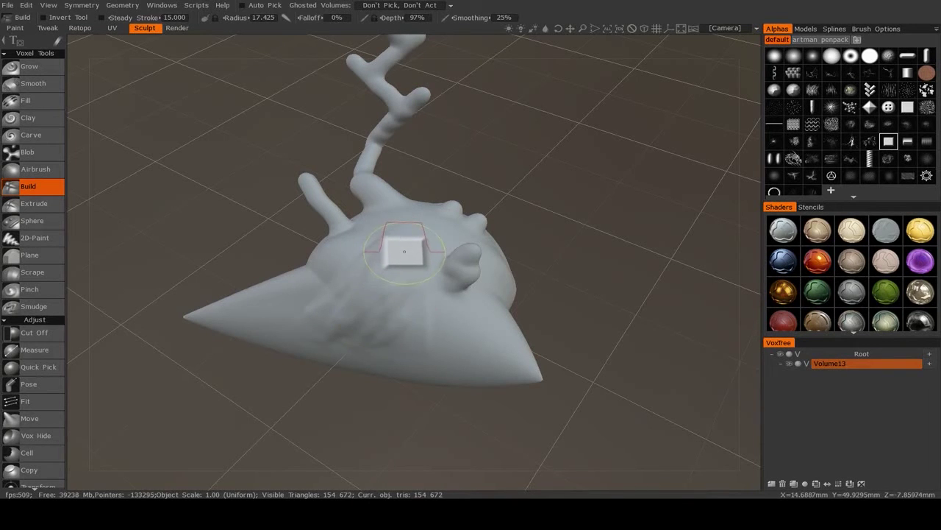
# Step: Try heavier Build strokes across the body's front and crown, and undo the large raised mass
pyautogui.moveTo(403, 259); pyautogui.dragTo(407, 326)
pyautogui.moveTo(373, 259); pyautogui.dragTo(378, 284)
pyautogui.moveTo(534, 246)
pyautogui.mouseDown()
pyautogui.moveTo(531, 255)
pyautogui.moveTo(403, 227)
pyautogui.moveTo(353, 231)
pyautogui.mouseUp()
pyautogui.moveTo(534, 281); pyautogui.dragTo(420, 279)
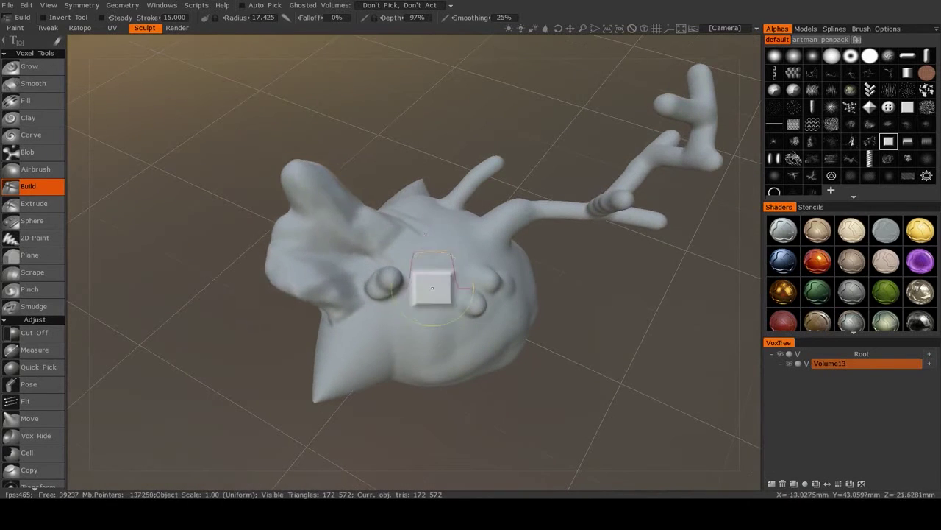
pyautogui.hotkey('ctrl', 'z')
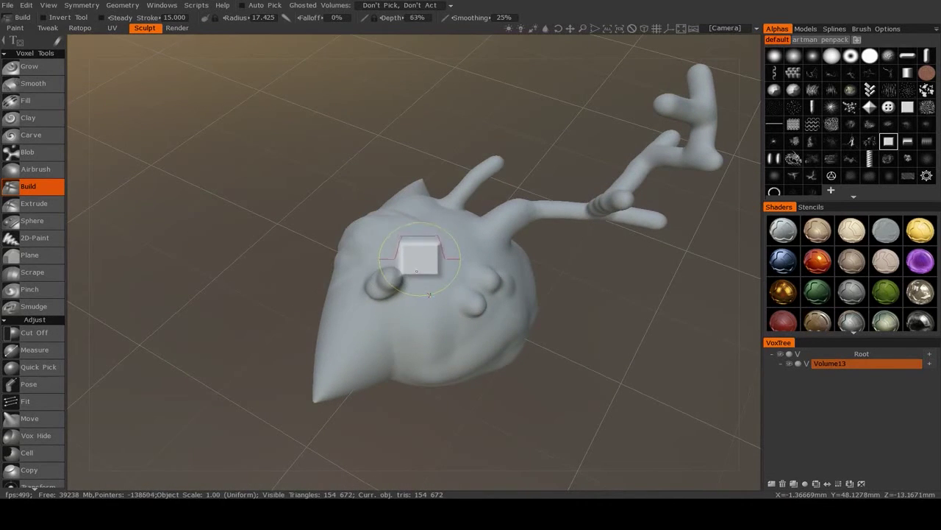
# Step: Set the Build brush depth to 55% and build up lumpy raised strokes over the body's crown
pyautogui.moveTo(416, 273); pyautogui.dragTo(431, 276, button='right')
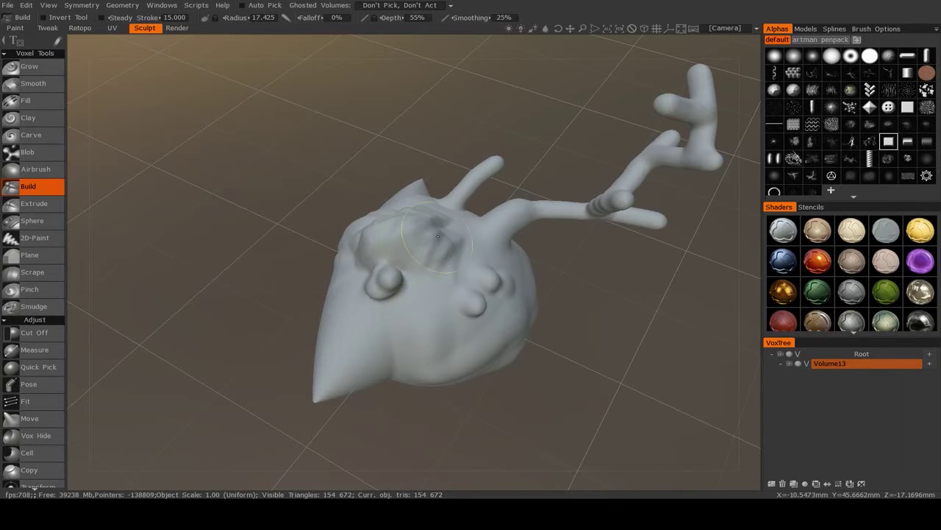
pyautogui.moveTo(429, 246); pyautogui.dragTo(479, 309)
pyautogui.moveTo(546, 307)
pyautogui.mouseDown()
pyautogui.moveTo(478, 254)
pyautogui.moveTo(515, 232)
pyautogui.mouseUp()
pyautogui.moveTo(467, 268)
pyautogui.keyDown('alt'); pyautogui.mouseDown()
pyautogui.moveTo(618, 311)
pyautogui.moveTo(446, 252)
pyautogui.moveTo(414, 311)
pyautogui.mouseUp(); pyautogui.keyUp('alt')
pyautogui.moveTo(478, 246); pyautogui.dragTo(435, 316)
pyautogui.moveTo(481, 243)
pyautogui.mouseDown()
pyautogui.moveTo(466, 261)
pyautogui.moveTo(478, 292)
pyautogui.mouseUp()
pyautogui.moveTo(471, 250)
pyautogui.mouseDown()
pyautogui.moveTo(450, 274)
pyautogui.moveTo(466, 321)
pyautogui.moveTo(492, 295)
pyautogui.moveTo(420, 239)
pyautogui.moveTo(456, 280)
pyautogui.moveTo(441, 220)
pyautogui.moveTo(500, 258)
pyautogui.moveTo(404, 281)
pyautogui.moveTo(546, 291)
pyautogui.mouseUp()
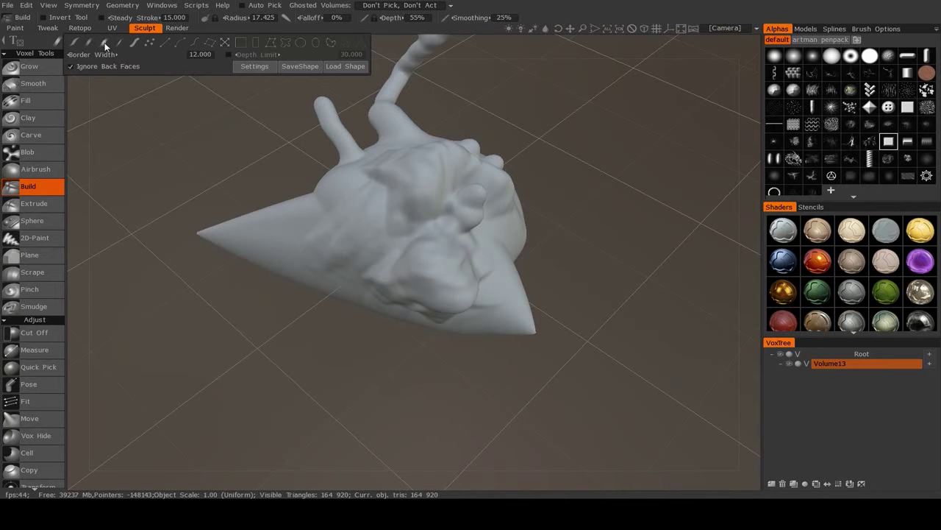
pyautogui.moveTo(660, 281); pyautogui.dragTo(544, 221)
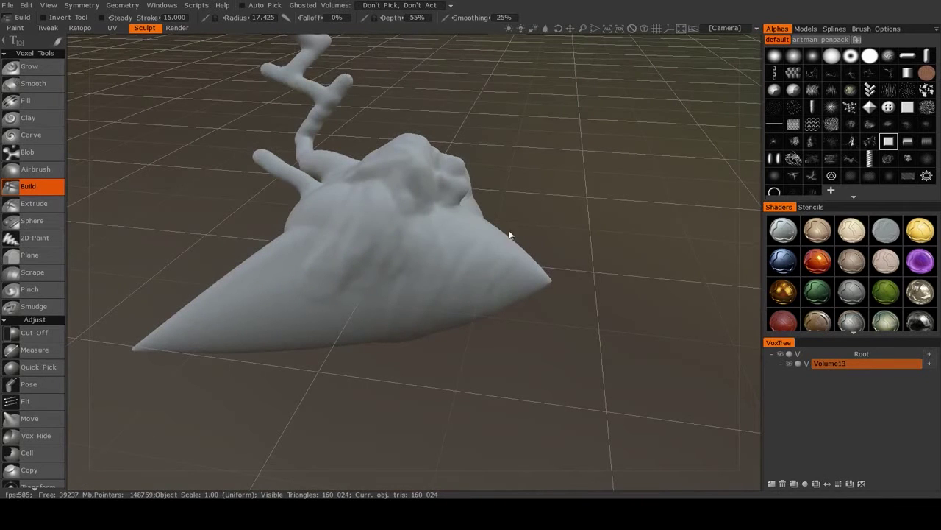
# Step: Draw a looping raised ridge with the Build tool on the smooth front face between the two cones
pyautogui.moveTo(491, 234)
pyautogui.mouseDown()
pyautogui.moveTo(480, 228)
pyautogui.moveTo(485, 221)
pyautogui.mouseUp()
pyautogui.keyDown('alt'); pyautogui.moveTo(444, 231); pyautogui.dragTo(482, 200, button='middle'); pyautogui.keyUp('alt')
pyautogui.keyDown('alt'); pyautogui.moveTo(481, 200); pyautogui.dragTo(451, 232, button='right'); pyautogui.keyUp('alt')
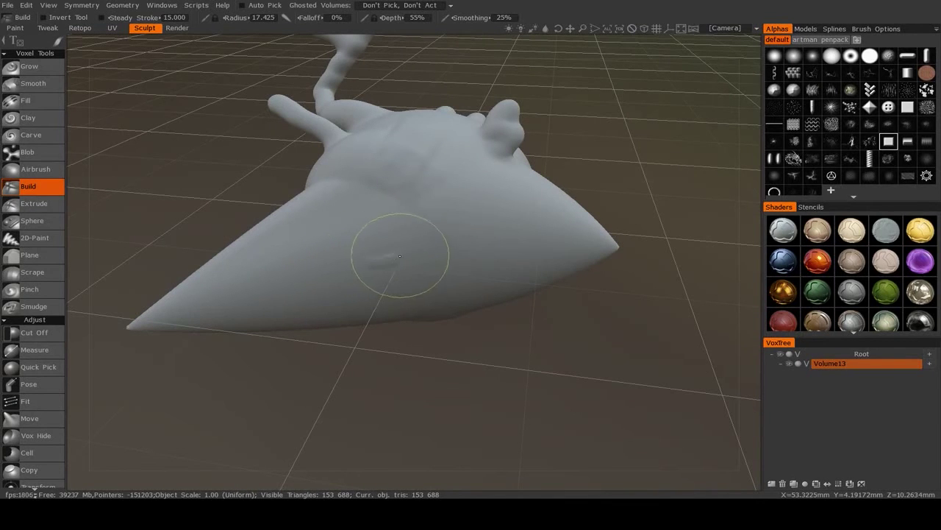
pyautogui.moveTo(483, 246)
pyautogui.mouseDown()
pyautogui.moveTo(448, 273)
pyautogui.moveTo(357, 277)
pyautogui.moveTo(393, 226)
pyautogui.moveTo(472, 197)
pyautogui.mouseUp()
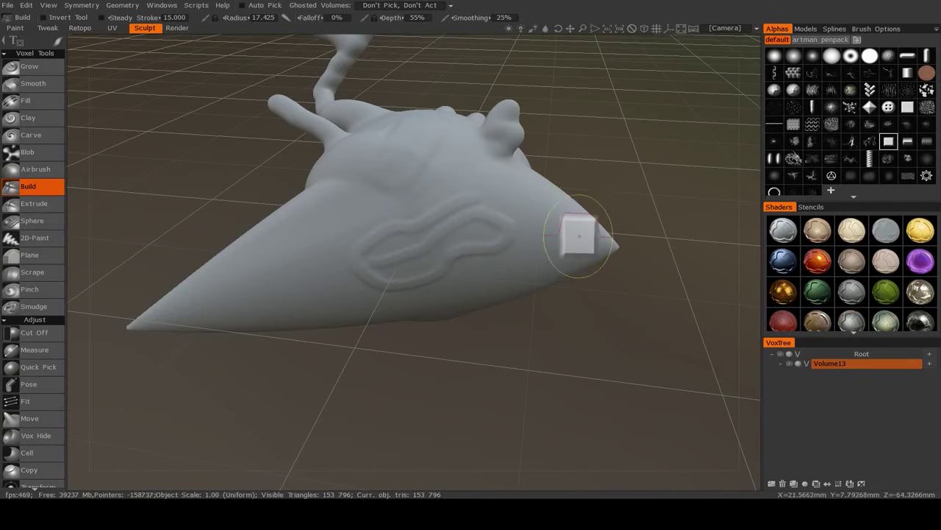
# Step: Try an arched Build ridge over the looping ridge, running from one cone tip to the other
pyautogui.moveTo(578, 238)
pyautogui.mouseDown()
pyautogui.moveTo(484, 250)
pyautogui.moveTo(496, 202)
pyautogui.moveTo(412, 197)
pyautogui.moveTo(345, 215)
pyautogui.moveTo(317, 250)
pyautogui.moveTo(325, 280)
pyautogui.moveTo(366, 254)
pyautogui.moveTo(366, 222)
pyautogui.moveTo(494, 190)
pyautogui.mouseUp()
pyautogui.hotkey('ctrl', 'z')
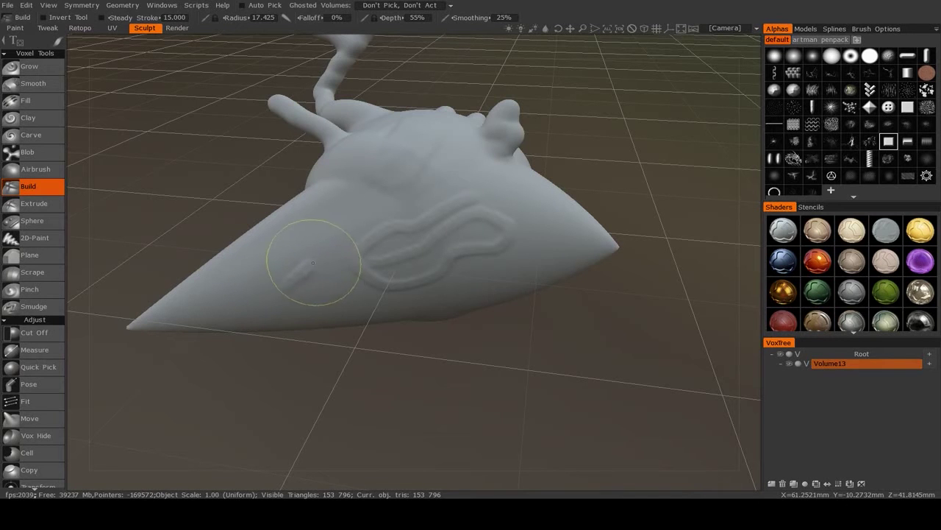
pyautogui.moveTo(315, 261)
pyautogui.mouseDown()
pyautogui.moveTo(361, 219)
pyautogui.moveTo(438, 186)
pyautogui.moveTo(549, 206)
pyautogui.moveTo(578, 232)
pyautogui.mouseUp()
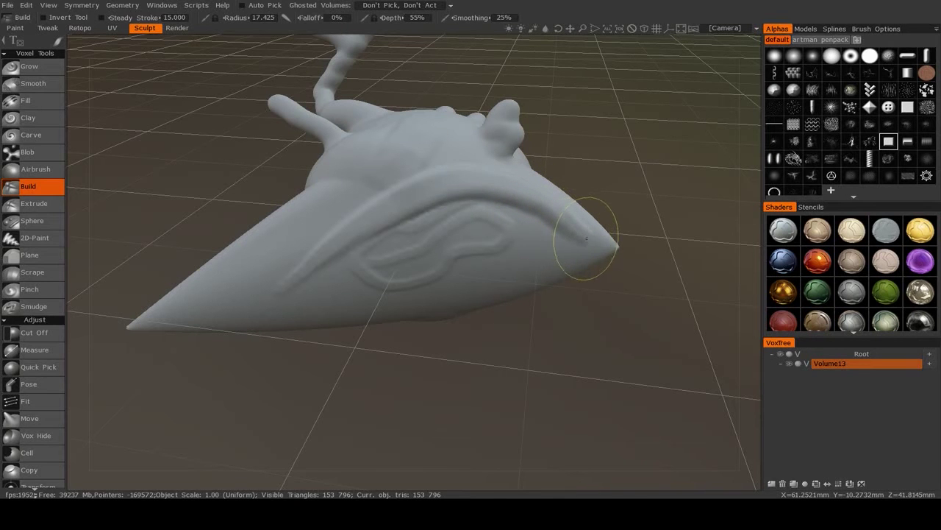
pyautogui.moveTo(588, 239); pyautogui.dragTo(595, 247)
pyautogui.moveTo(535, 323)
pyautogui.mouseDown()
pyautogui.moveTo(455, 357)
pyautogui.moveTo(536, 370)
pyautogui.mouseUp()
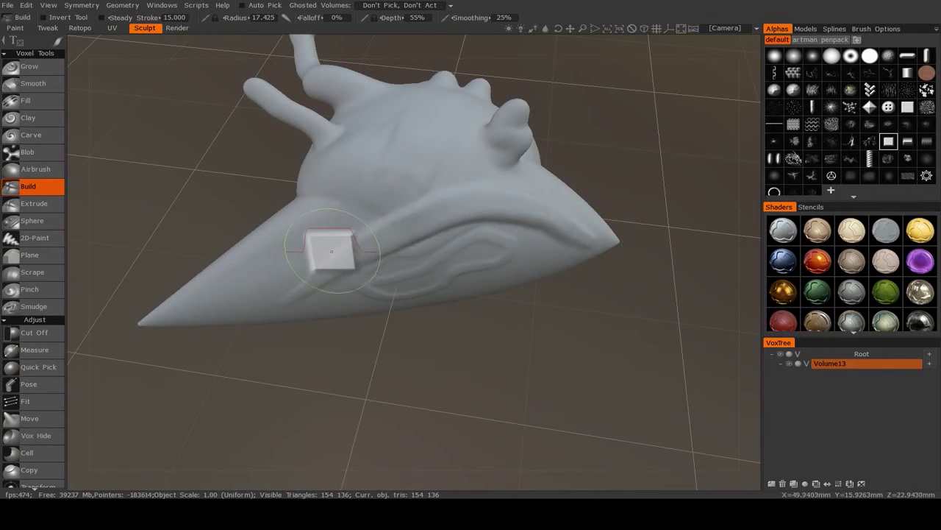
pyautogui.moveTo(346, 331)
pyautogui.mouseDown()
pyautogui.moveTo(325, 278)
pyautogui.moveTo(257, 294)
pyautogui.mouseUp()
# Step: Try Build strokes on the crown and upper cone in the thick curved-brush stroke mode, and undo back to the looping ridge
pyautogui.moveTo(53, 43)
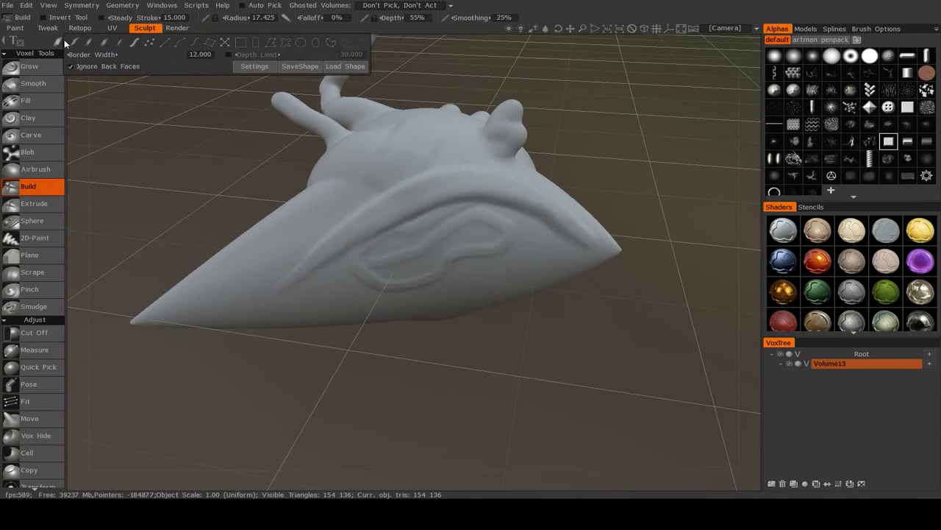
pyautogui.click(133, 41)
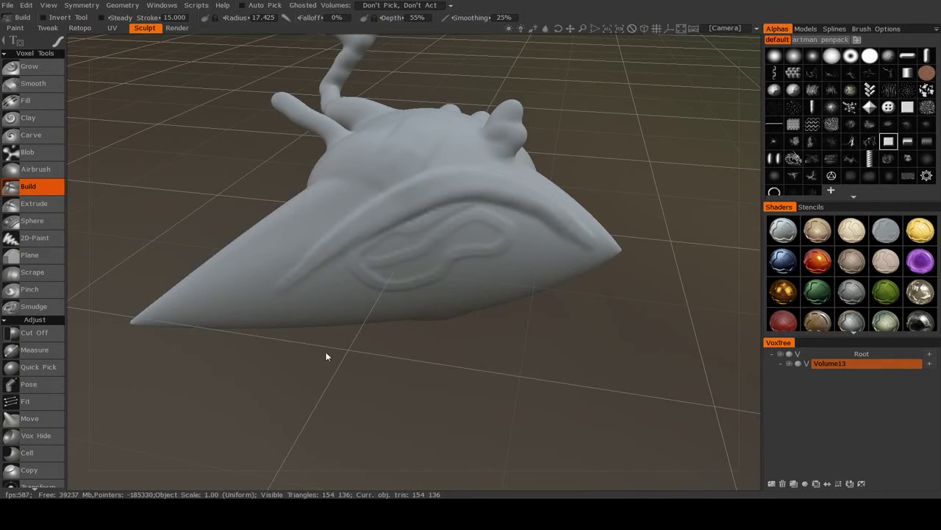
pyautogui.moveTo(259, 365); pyautogui.dragTo(305, 382)
pyautogui.moveTo(307, 382)
pyautogui.mouseDown(button='right')
pyautogui.moveTo(502, 349)
pyautogui.moveTo(477, 370)
pyautogui.moveTo(356, 255)
pyautogui.mouseUp(button='right')
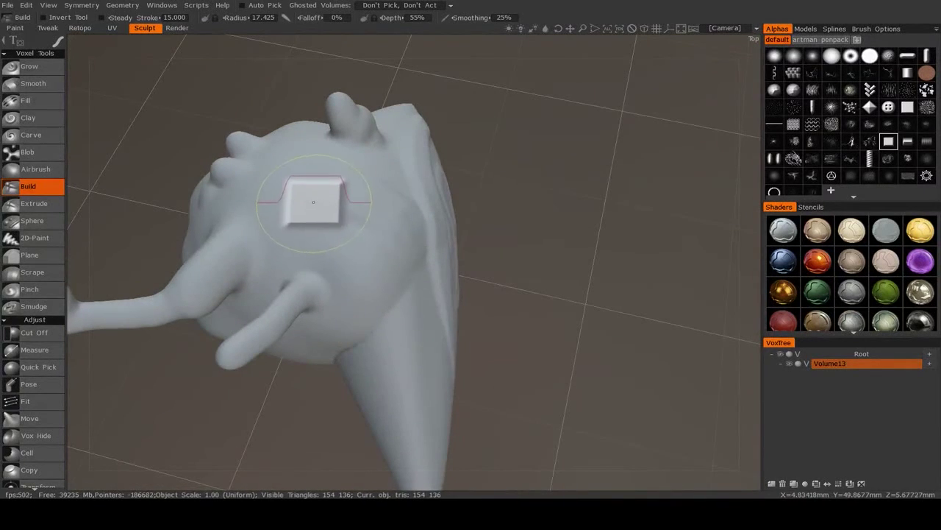
pyautogui.moveTo(306, 203); pyautogui.dragTo(390, 300)
pyautogui.moveTo(412, 389); pyautogui.dragTo(414, 289)
pyautogui.moveTo(362, 193)
pyautogui.mouseDown()
pyautogui.moveTo(346, 179)
pyautogui.moveTo(361, 241)
pyautogui.moveTo(416, 249)
pyautogui.mouseUp()
pyautogui.moveTo(545, 302); pyautogui.dragTo(412, 275)
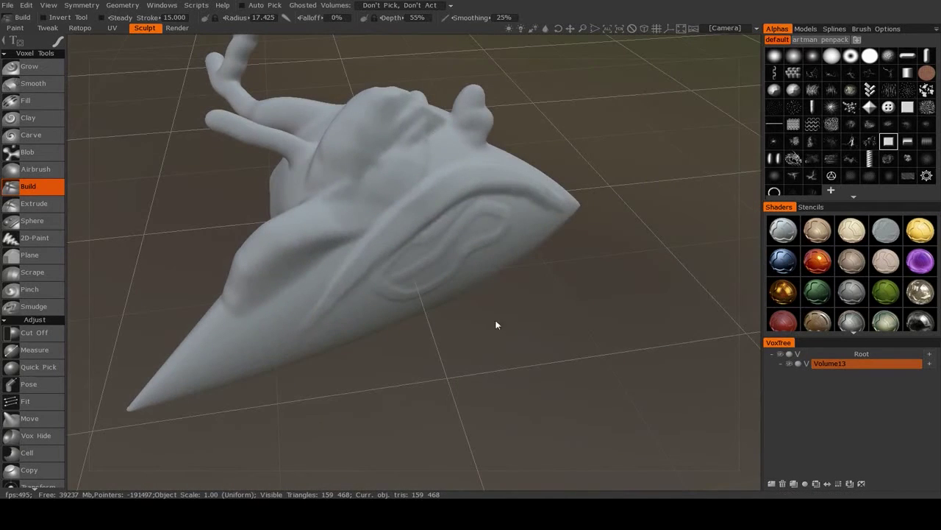
pyautogui.moveTo(507, 326); pyautogui.dragTo(440, 325)
pyautogui.hotkey('ctrl', 'z')
pyautogui.hotkey('ctrl', 'z')
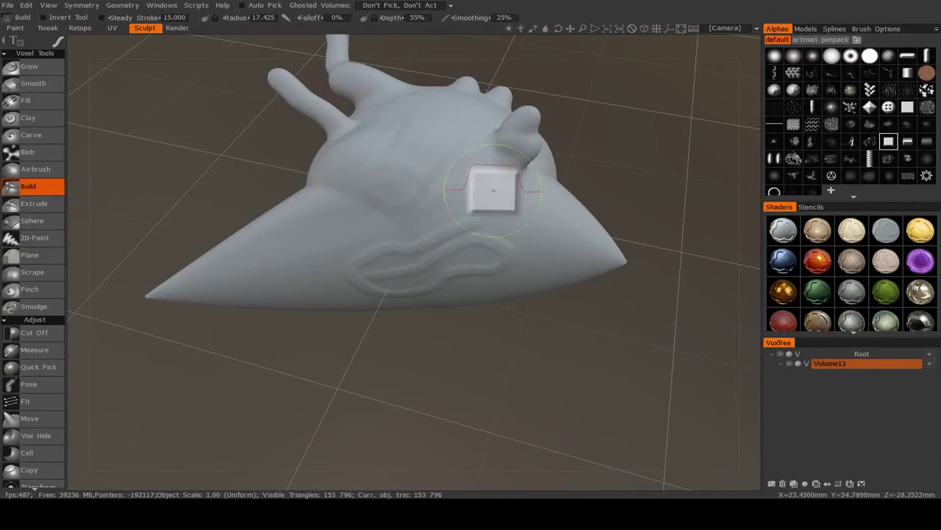
# Step: Try a thick Build band arching over the looping ridge between the cones, and undo it
pyautogui.moveTo(573, 249)
pyautogui.mouseDown()
pyautogui.moveTo(489, 184)
pyautogui.moveTo(337, 220)
pyautogui.moveTo(258, 261)
pyautogui.mouseUp()
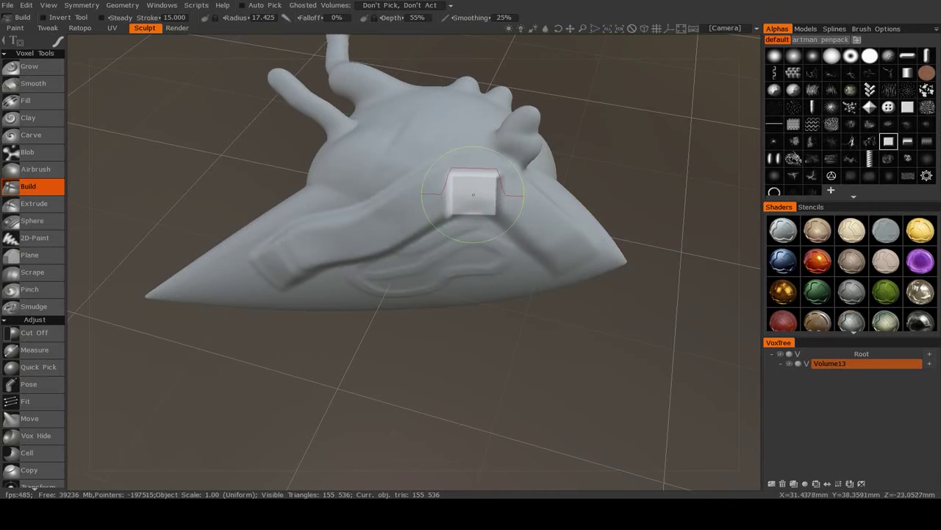
pyautogui.moveTo(460, 187); pyautogui.dragTo(421, 240, button='middle')
pyautogui.hotkey('ctrl', 'z')
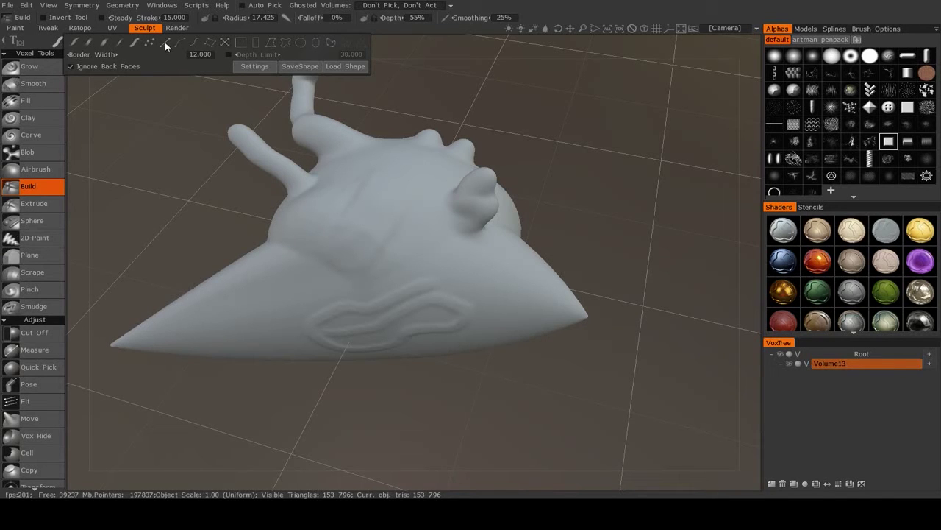
# Step: Switch to the straight-line stroke mode, set the brush radius to 7.008 and build a straight ridge along the longer cone
pyautogui.click(164, 42)
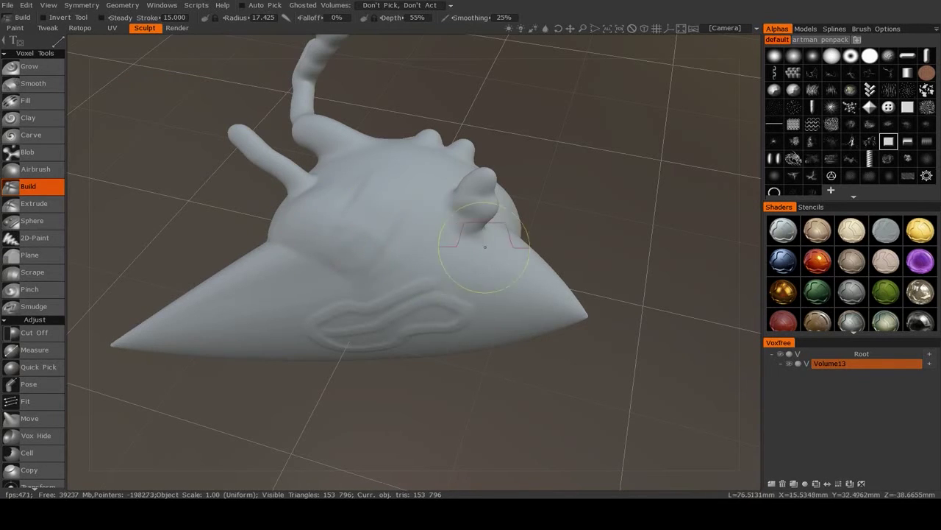
pyautogui.keyDown('alt'); pyautogui.moveTo(459, 254); pyautogui.dragTo(458, 277, button='middle'); pyautogui.keyUp('alt')
pyautogui.moveTo(458, 277)
pyautogui.keyDown('alt'); pyautogui.mouseDown(button='right')
pyautogui.moveTo(458, 221)
pyautogui.moveTo(458, 265)
pyautogui.mouseUp(button='right'); pyautogui.keyUp('alt')
pyautogui.moveTo(458, 265)
pyautogui.keyDown('alt'); pyautogui.mouseDown()
pyautogui.moveTo(378, 286)
pyautogui.moveTo(295, 261)
pyautogui.moveTo(525, 353)
pyautogui.moveTo(587, 354)
pyautogui.moveTo(483, 343)
pyautogui.moveTo(510, 336)
pyautogui.mouseUp(); pyautogui.keyUp('alt')
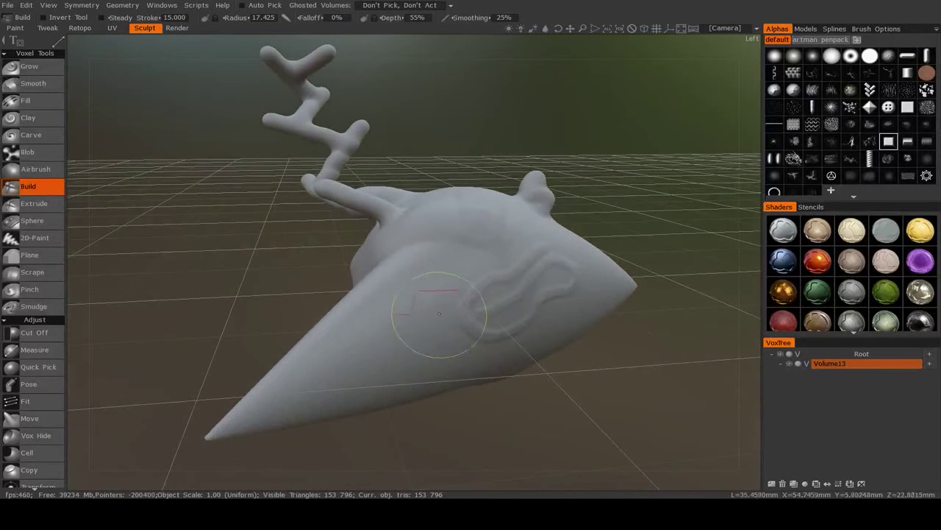
pyautogui.moveTo(444, 295); pyautogui.dragTo(414, 297, button='right')
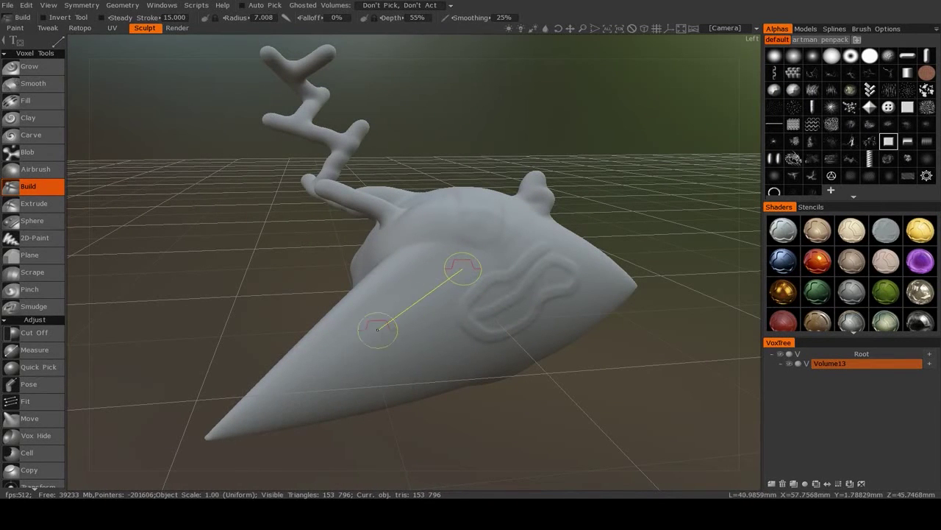
pyautogui.moveTo(323, 379); pyautogui.dragTo(457, 366)
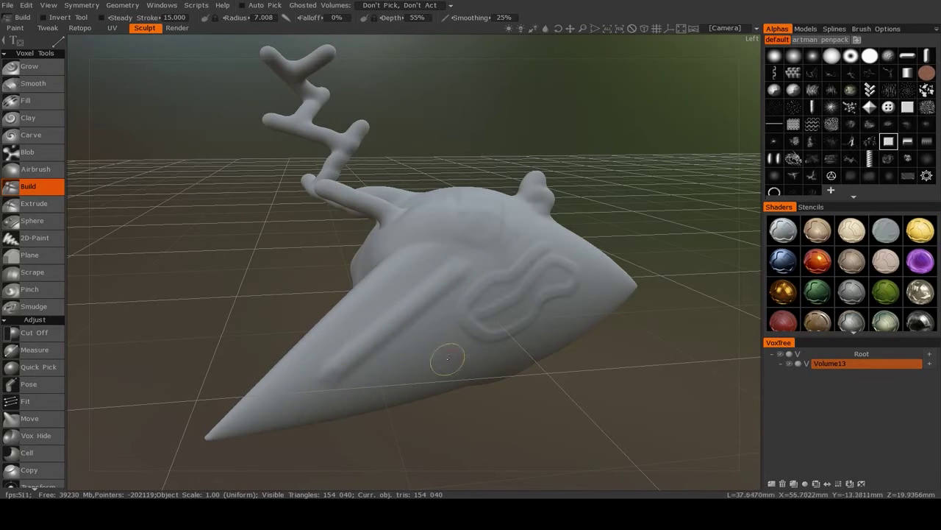
# Step: Try more straight Build ridges along the front face's lower edge and around the looping ridge, and undo them
pyautogui.moveTo(462, 354); pyautogui.dragTo(537, 335)
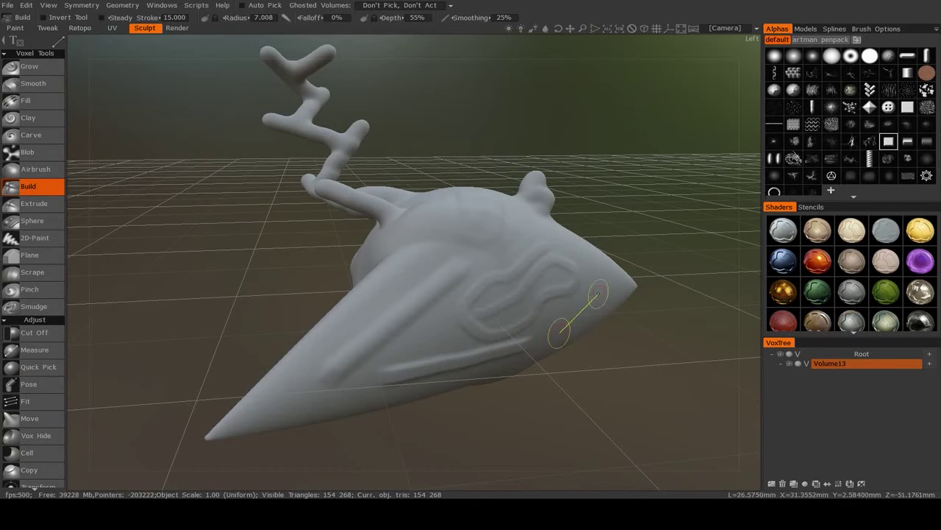
pyautogui.moveTo(612, 278)
pyautogui.mouseDown()
pyautogui.moveTo(513, 268)
pyautogui.moveTo(503, 322)
pyautogui.moveTo(437, 303)
pyautogui.moveTo(501, 252)
pyautogui.moveTo(566, 273)
pyautogui.moveTo(547, 291)
pyautogui.mouseUp()
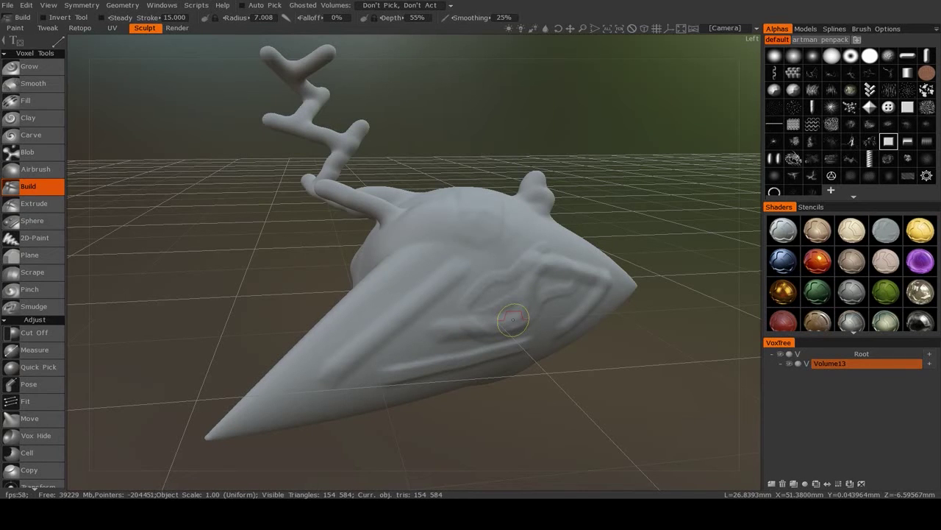
pyautogui.hotkey('ctrl', 'z')
pyautogui.hotkey('ctrl', 'z')
pyautogui.hotkey('ctrl', 'z')
pyautogui.hotkey('ctrl', 'z')
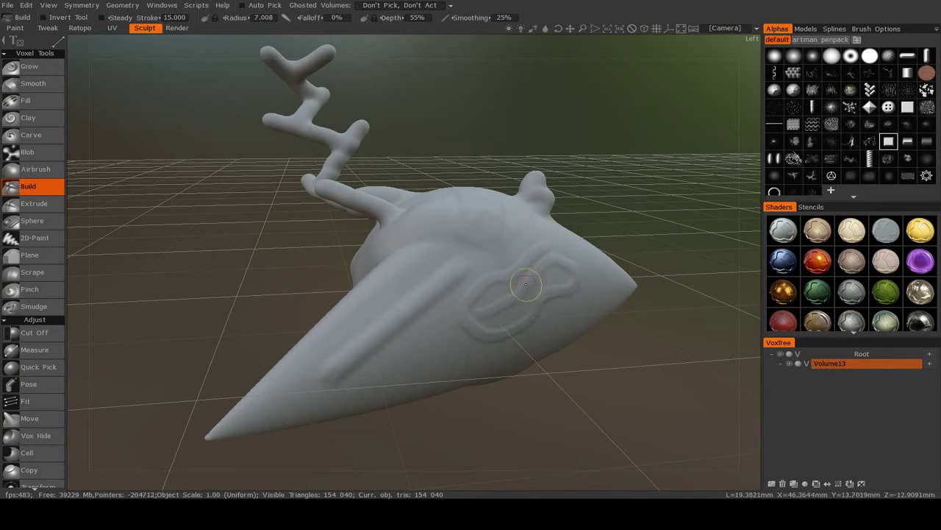
# Step: Build a straight ridge that widens from below the body's crown toward the tip of the cone without a ridge
pyautogui.moveTo(525, 286)
pyautogui.keyDown('alt'); pyautogui.mouseDown()
pyautogui.moveTo(455, 311)
pyautogui.moveTo(456, 289)
pyautogui.mouseUp(); pyautogui.keyUp('alt')
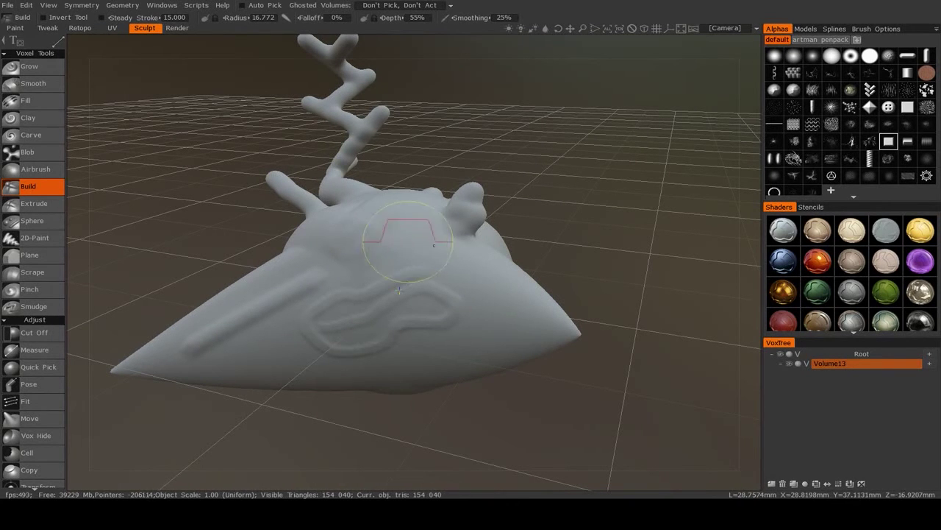
pyautogui.moveTo(408, 241)
pyautogui.mouseDown()
pyautogui.moveTo(382, 239)
pyautogui.moveTo(525, 336)
pyautogui.moveTo(533, 315)
pyautogui.mouseUp()
pyautogui.hotkey('ctrl', 'z')
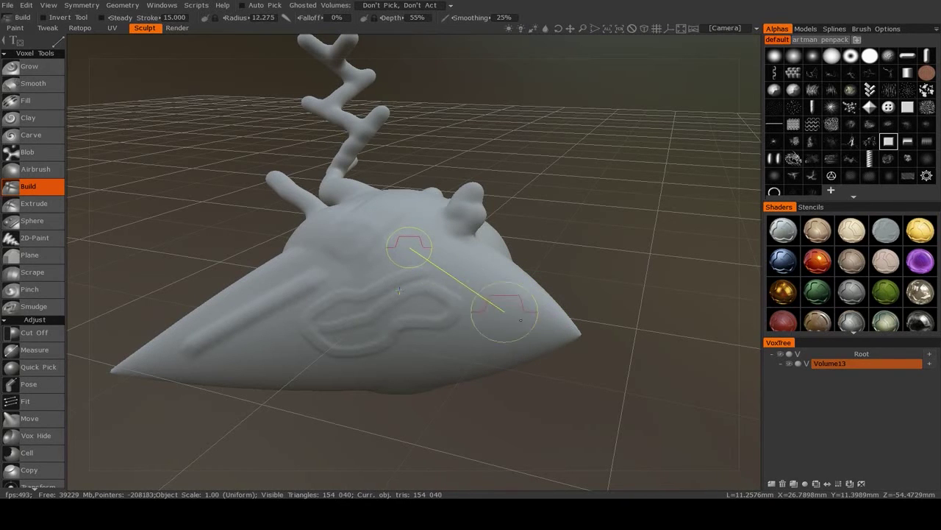
pyautogui.moveTo(527, 320)
pyautogui.mouseDown()
pyautogui.moveTo(525, 328)
pyautogui.moveTo(450, 280)
pyautogui.mouseUp()
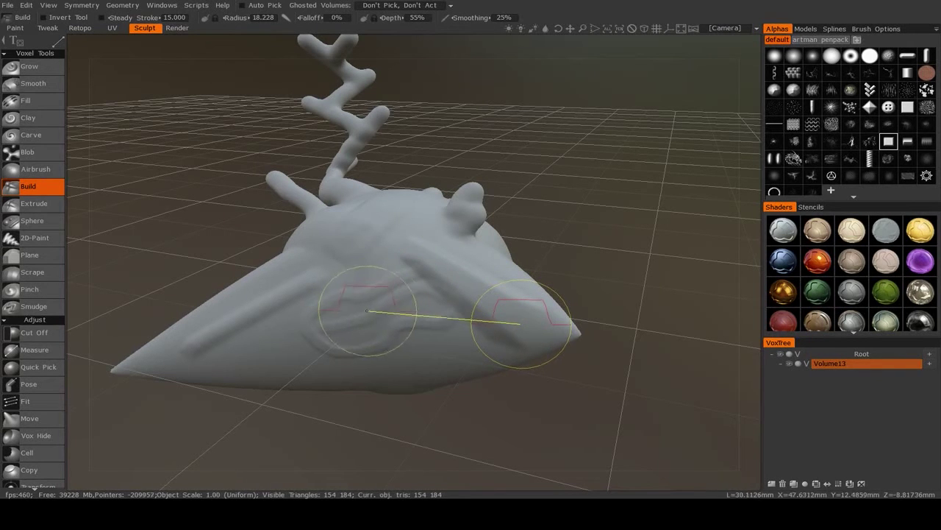
# Step: Try a straight Build ridge between the two cones across the body's front face with a narrower end radius, and undo it
pyautogui.moveTo(355, 330); pyautogui.dragTo(331, 330, button='right')
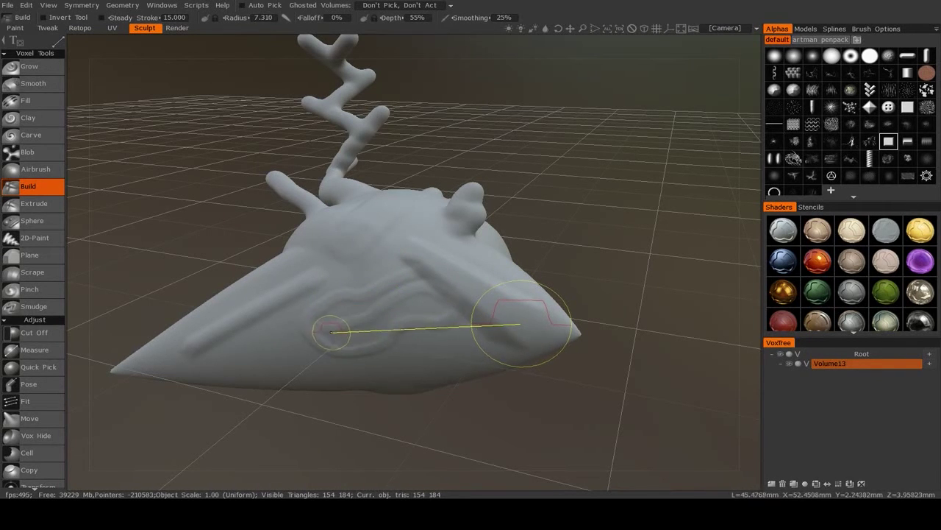
pyautogui.moveTo(252, 349); pyautogui.dragTo(248, 353, button='right')
pyautogui.click(235, 359)
pyautogui.hotkey('ctrl', 'z')
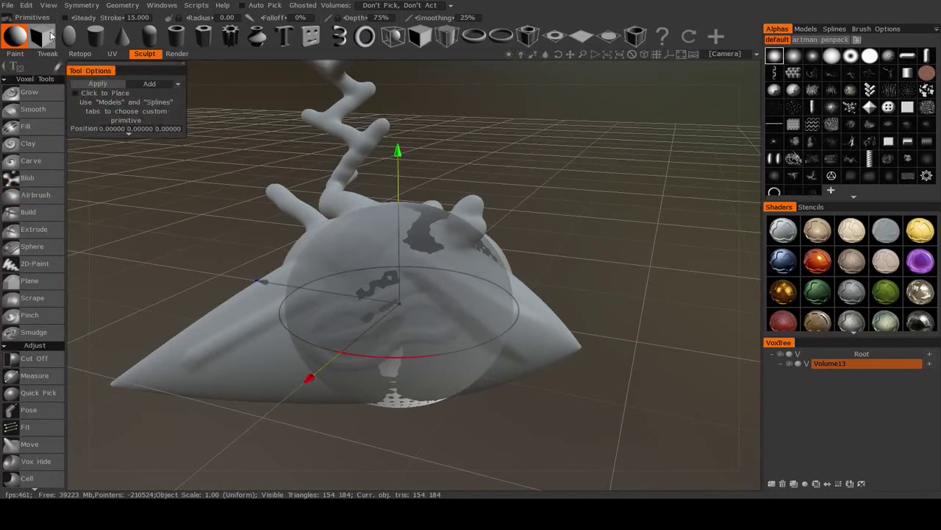
# Step: Add a cube primitive sized 50 × 97.3717 × 165.845 beside the body, at about -182 on the Z axis
pyautogui.click(41, 35)
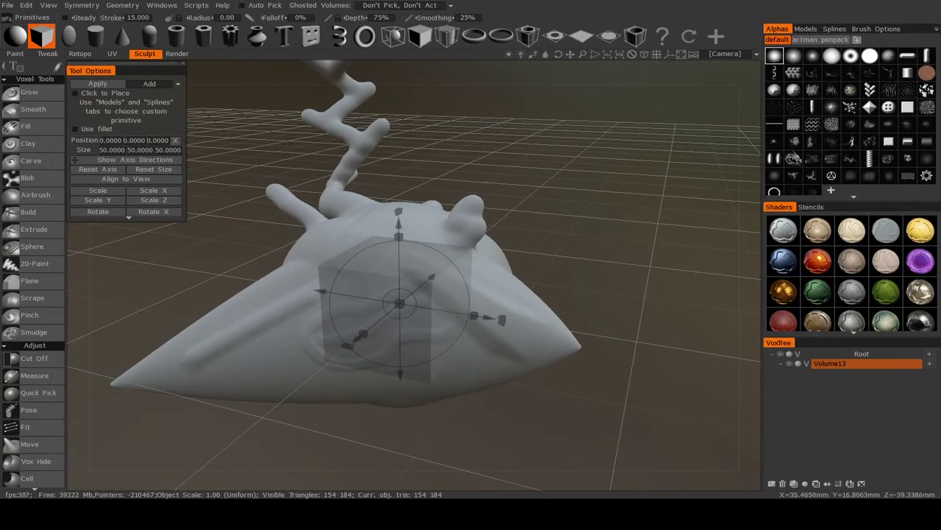
pyautogui.moveTo(496, 318); pyautogui.dragTo(767, 400)
pyautogui.moveTo(454, 389); pyautogui.dragTo(374, 347, button='middle')
pyautogui.moveTo(374, 346); pyautogui.dragTo(403, 363, button='right')
pyautogui.moveTo(536, 292); pyautogui.dragTo(645, 308)
pyautogui.moveTo(554, 228); pyautogui.dragTo(563, 178)
pyautogui.moveTo(387, 378); pyautogui.dragTo(412, 368)
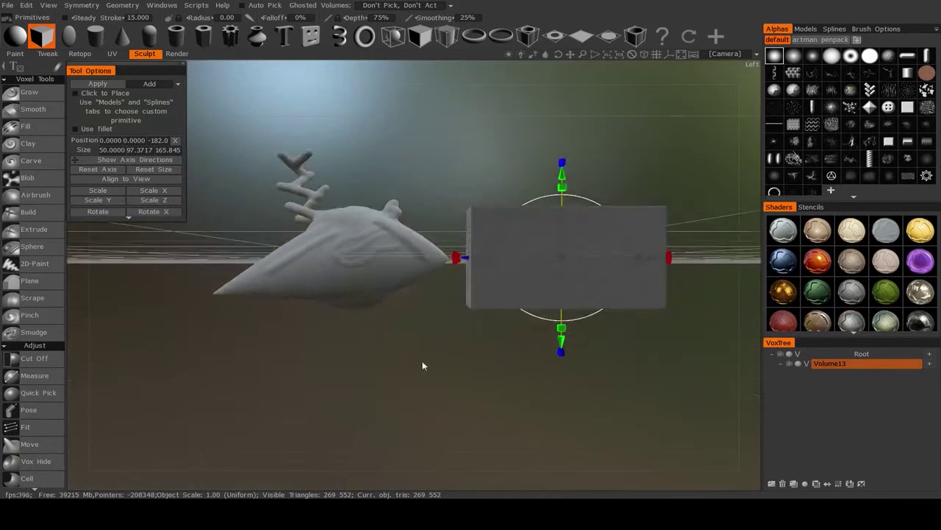
# Step: Return to the Build tool in straight-line stroke mode, facing the new box's large side
pyautogui.moveTo(412, 367); pyautogui.dragTo(326, 395, button='middle')
pyautogui.click(30, 212)
pyautogui.moveTo(391, 362); pyautogui.dragTo(361, 365, button='middle')
pyautogui.moveTo(361, 365); pyautogui.dragTo(361, 317, button='right')
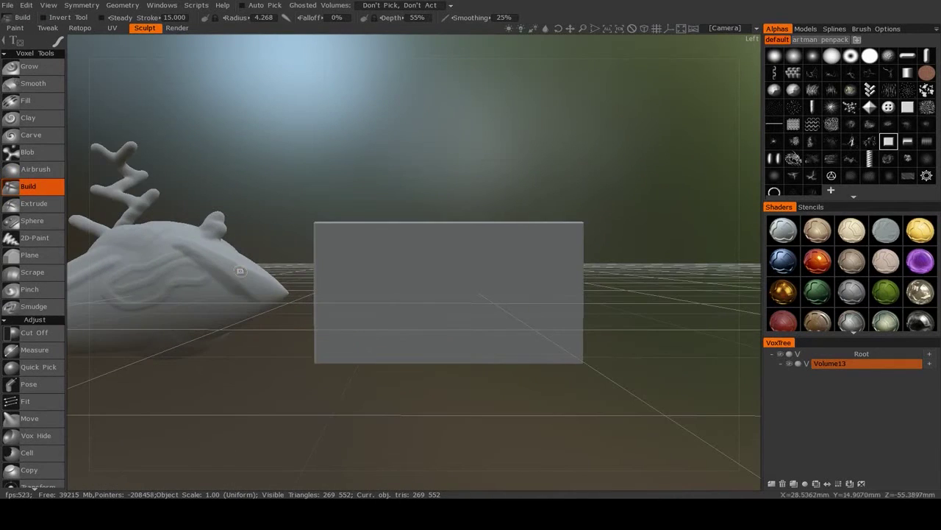
pyautogui.click(60, 41)
pyautogui.click(167, 45)
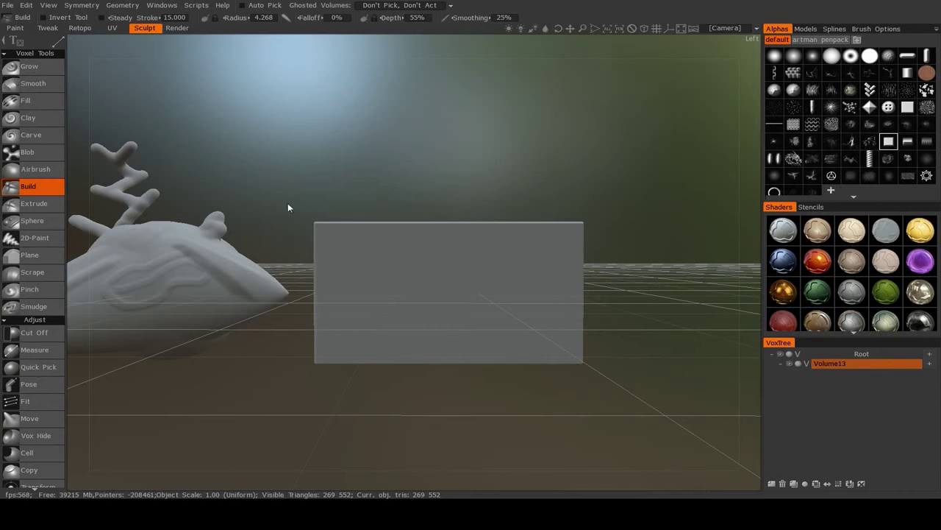
# Step: Try straight tapering Build ridges across the box's front face, starting from a brush radius of 28.330, and undo them
pyautogui.moveTo(347, 285); pyautogui.dragTo(394, 285, button='right')
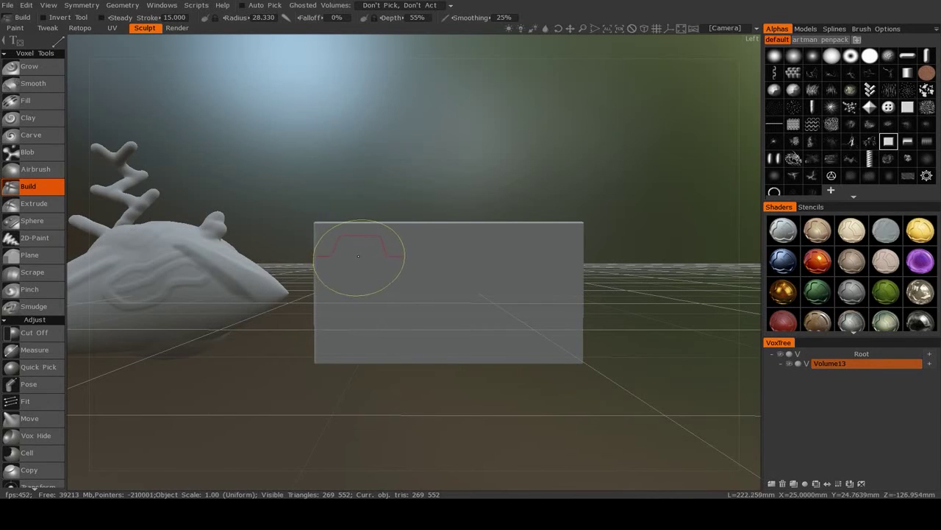
pyautogui.moveTo(357, 249)
pyautogui.mouseDown()
pyautogui.moveTo(545, 341)
pyautogui.moveTo(573, 343)
pyautogui.mouseUp()
pyautogui.scroll(-10, 533, 329)
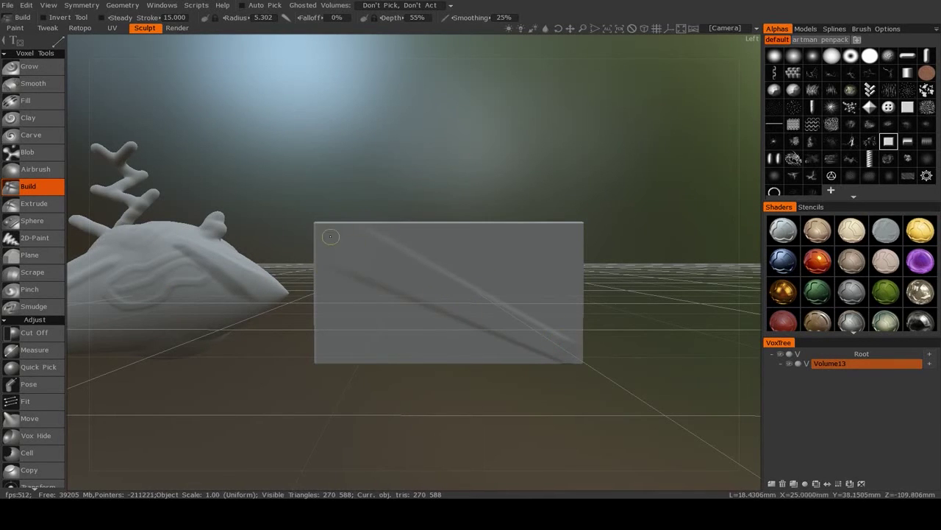
pyautogui.moveTo(501, 358)
pyautogui.keyDown('alt'); pyautogui.mouseDown()
pyautogui.moveTo(378, 361)
pyautogui.moveTo(495, 372)
pyautogui.moveTo(498, 351)
pyautogui.mouseUp(); pyautogui.keyUp('alt')
pyautogui.scroll(8, 391, 324)
pyautogui.click(349, 344)
pyautogui.scroll(-12, 468, 298)
pyautogui.moveTo(498, 285)
pyautogui.mouseDown(button='right')
pyautogui.moveTo(504, 277)
pyautogui.moveTo(385, 285)
pyautogui.mouseUp(button='right')
# Step: Switch to the spline stroke mode and test a ridge along a four-point C-shaped curve on the box at radius 12.047, undoing the ridge
pyautogui.moveTo(66, 46)
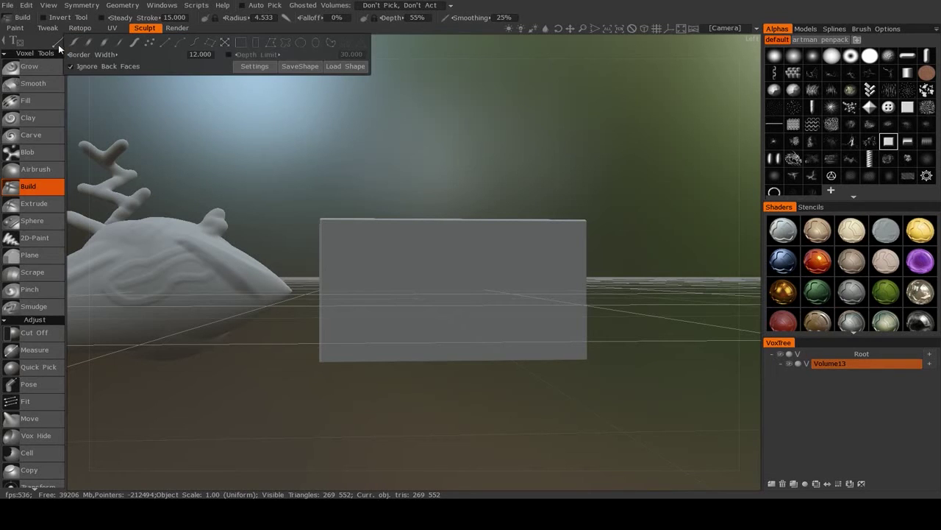
pyautogui.click(193, 48)
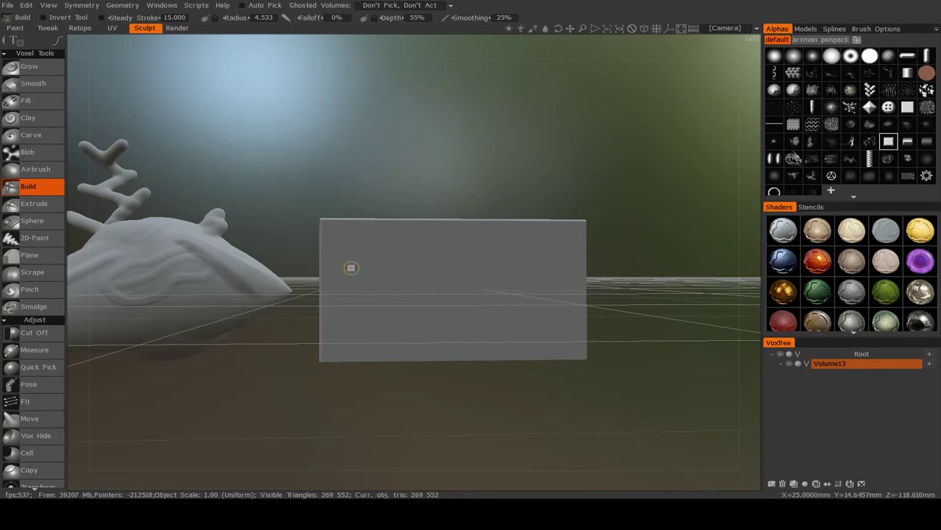
pyautogui.scroll(5, 367, 259)
pyautogui.click(350, 254)
pyautogui.moveTo(441, 249)
pyautogui.mouseDown()
pyautogui.moveTo(466, 242)
pyautogui.moveTo(496, 288)
pyautogui.moveTo(490, 299)
pyautogui.moveTo(431, 330)
pyautogui.moveTo(412, 319)
pyautogui.moveTo(343, 330)
pyautogui.moveTo(360, 325)
pyautogui.moveTo(353, 290)
pyautogui.mouseUp()
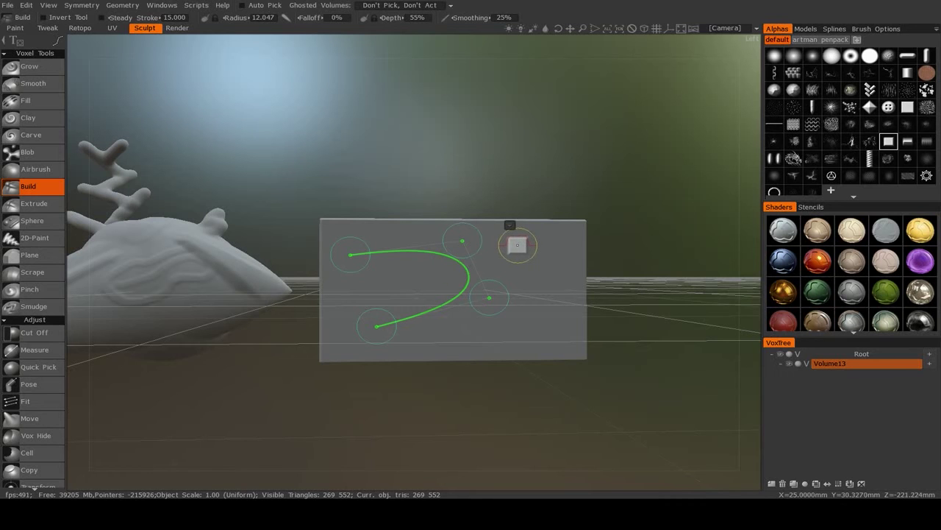
pyautogui.press('Return')
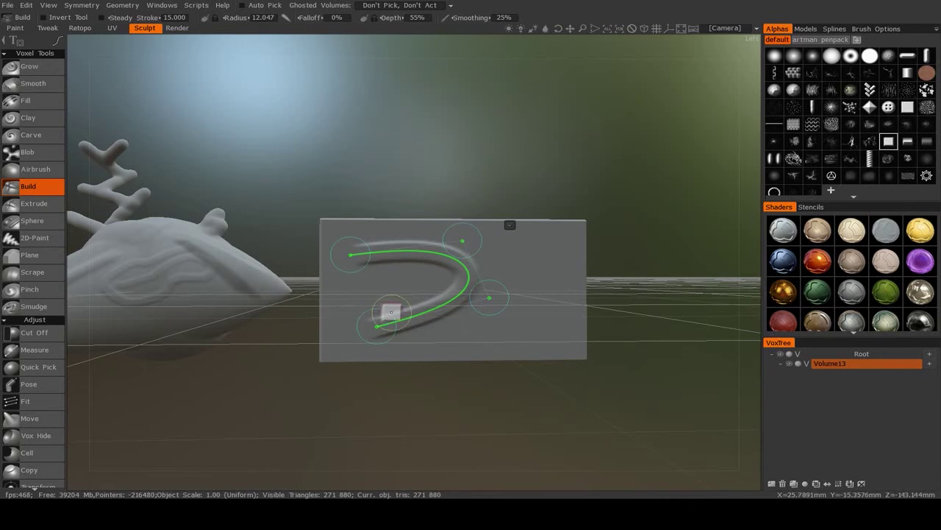
pyautogui.hotkey('ctrl', 'z')
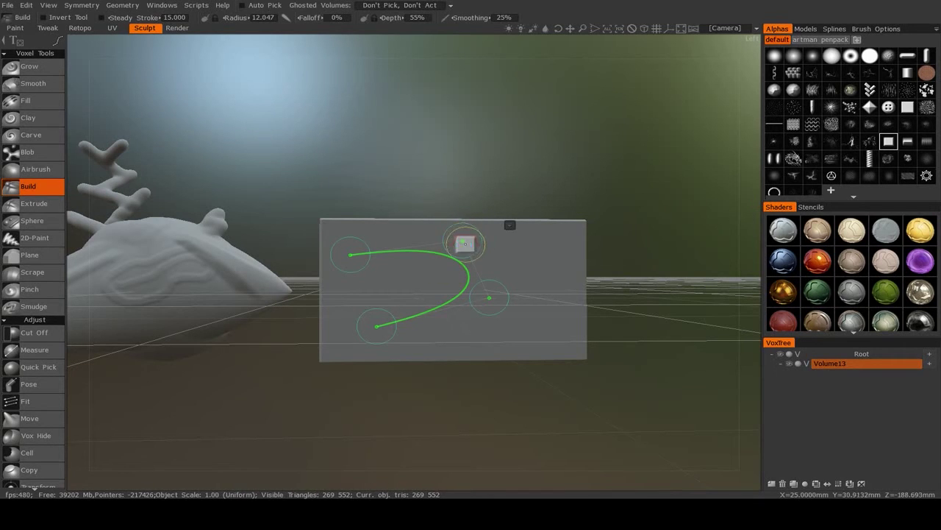
# Step: Enable Edit Points for the curve, shift its upper bend point slightly inward and turn both bend points into sharp corners
pyautogui.moveTo(463, 241); pyautogui.dragTo(472, 220)
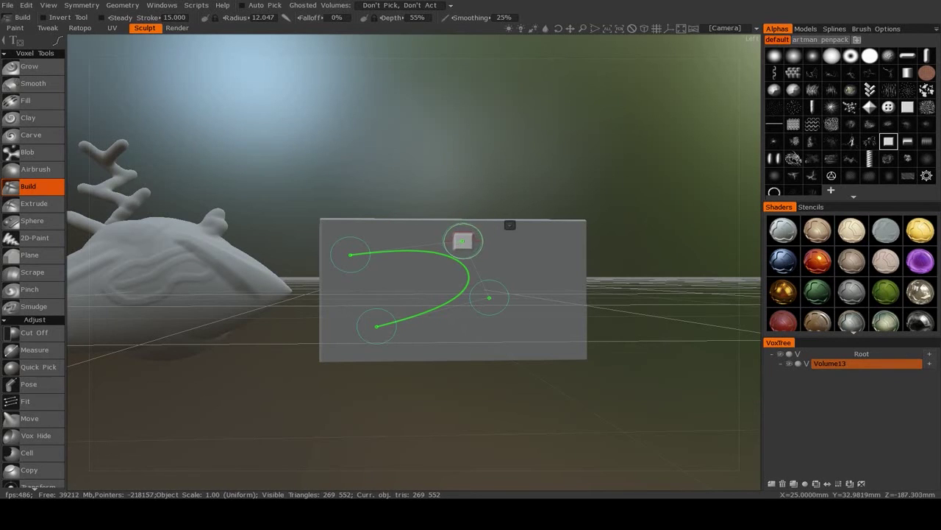
pyautogui.rightClick(508, 221)
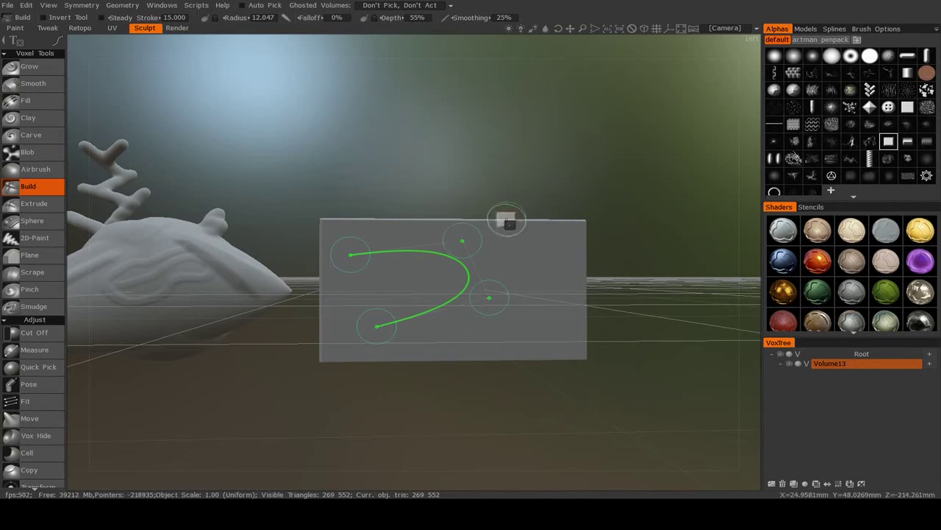
pyautogui.click(509, 222)
pyautogui.click(458, 246)
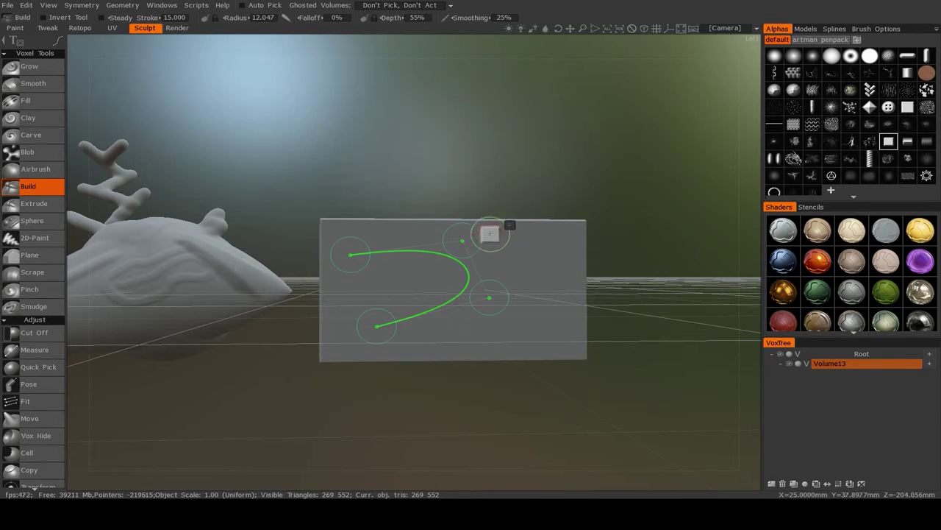
pyautogui.rightClick(508, 227)
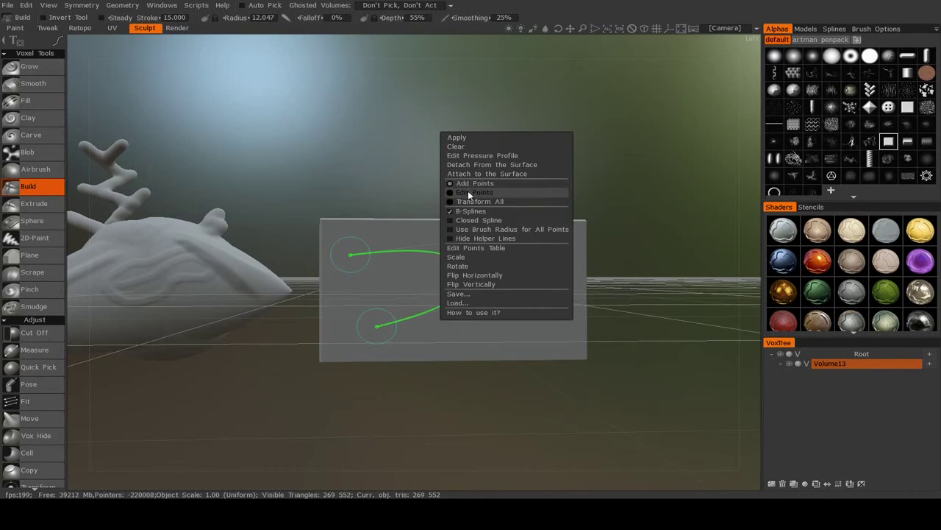
pyautogui.click(467, 205)
pyautogui.moveTo(461, 242)
pyautogui.mouseDown()
pyautogui.moveTo(507, 238)
pyautogui.moveTo(437, 229)
pyautogui.moveTo(459, 240)
pyautogui.mouseUp()
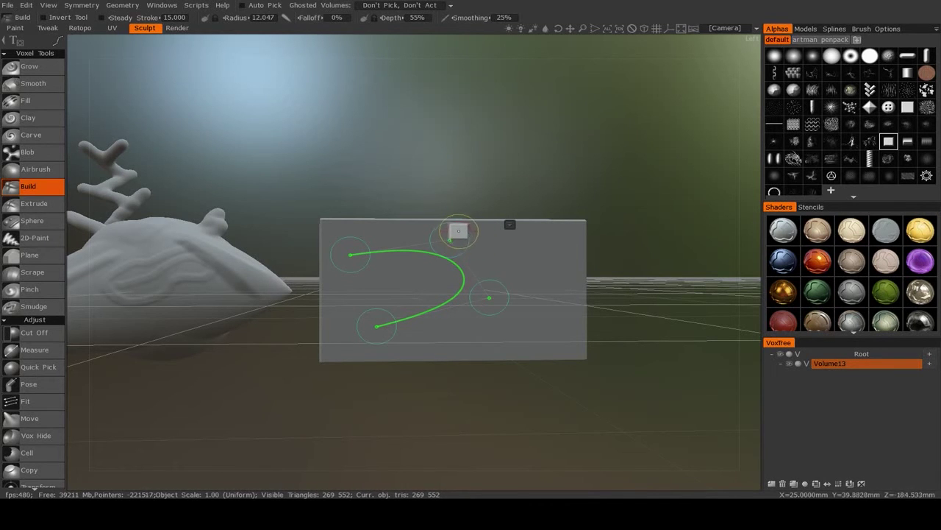
pyautogui.moveTo(449, 239); pyautogui.dragTo(481, 251)
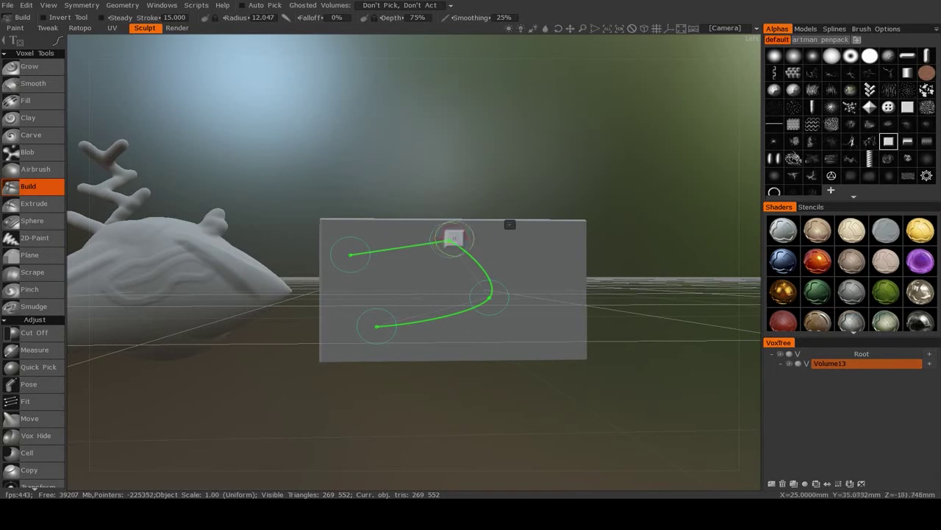
pyautogui.click(489, 297)
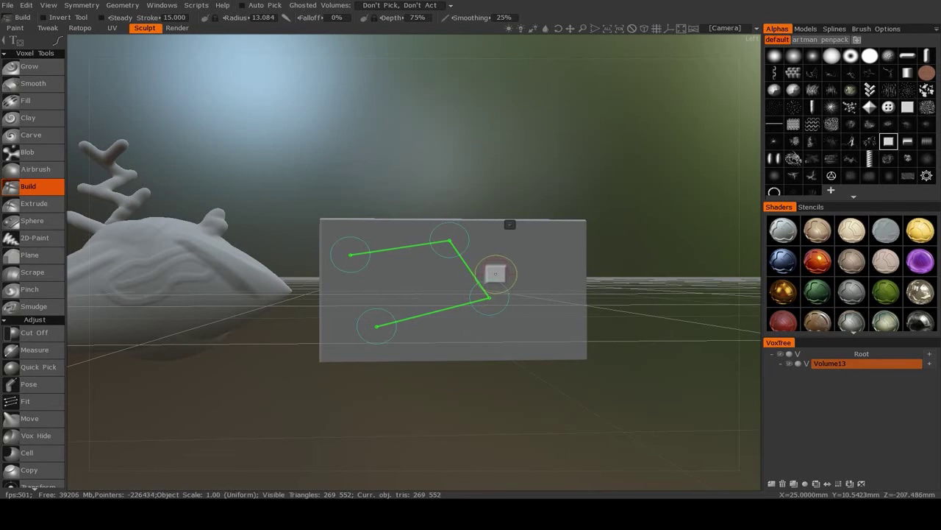
# Step: Try a Build ridge along the angular curve, undo it and clear the curve from the box
pyautogui.press('Return')
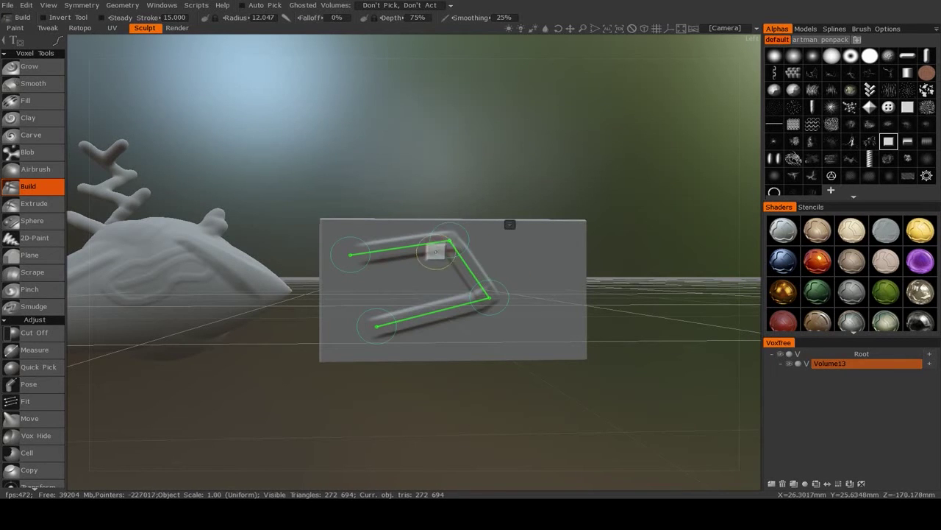
pyautogui.moveTo(448, 248)
pyautogui.mouseDown()
pyautogui.moveTo(410, 246)
pyautogui.moveTo(463, 239)
pyautogui.mouseUp()
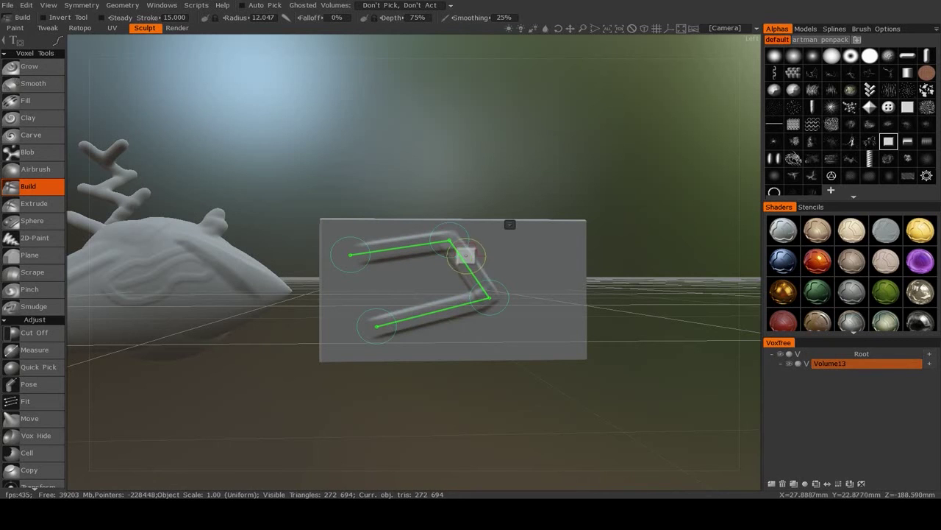
pyautogui.hotkey('ctrl', 'z')
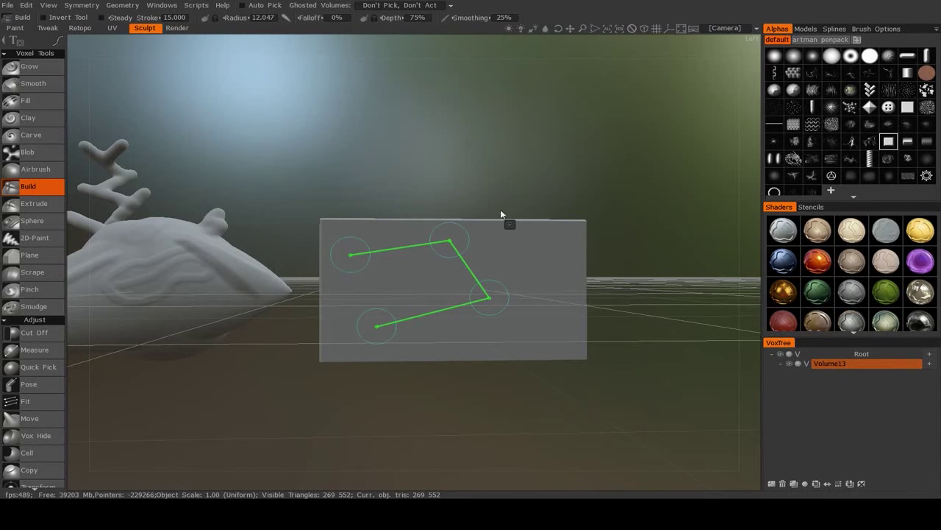
pyautogui.rightClick(511, 221)
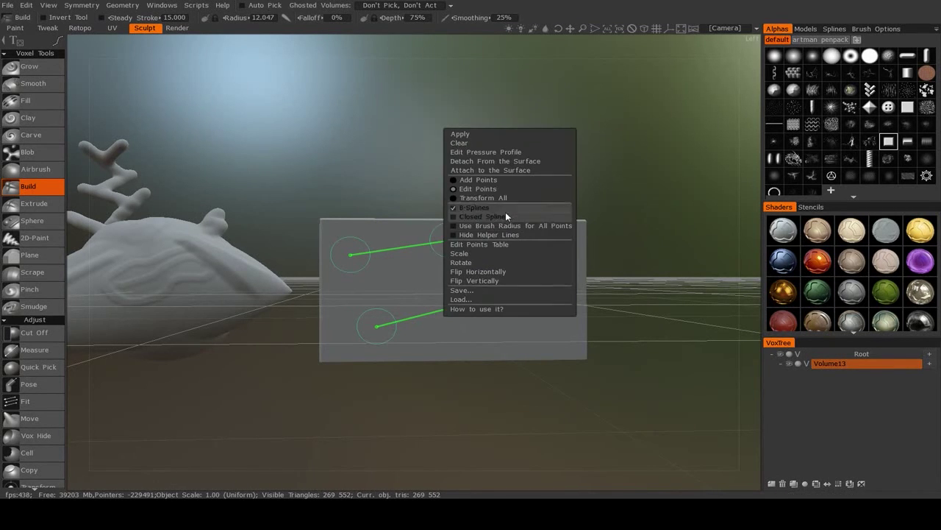
pyautogui.click(482, 144)
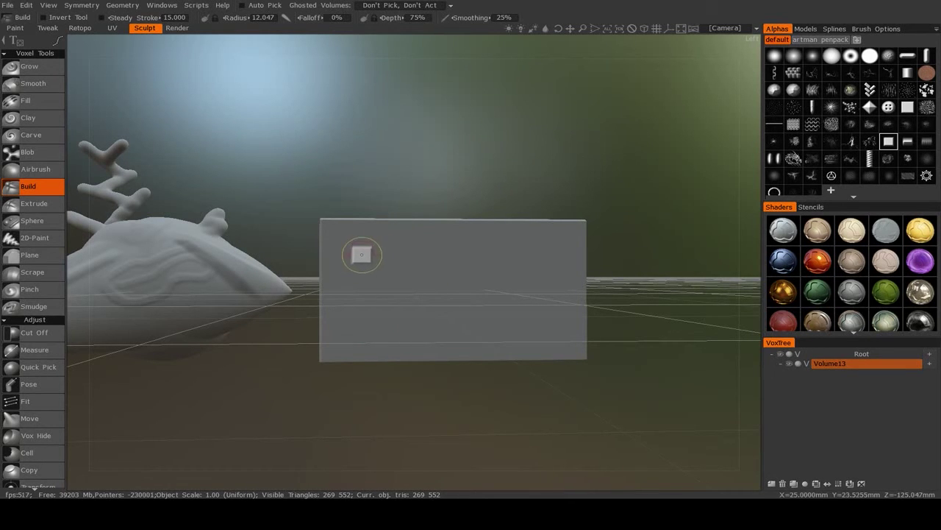
# Step: Place another four-point C-shaped curve on the box's front face, and delete its points
pyautogui.click(362, 264)
pyautogui.click(473, 249)
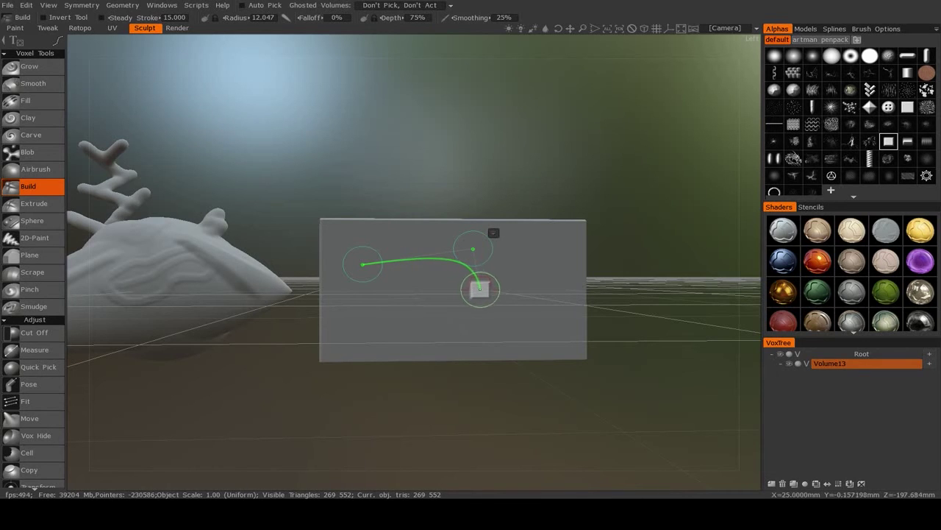
pyautogui.click(487, 314)
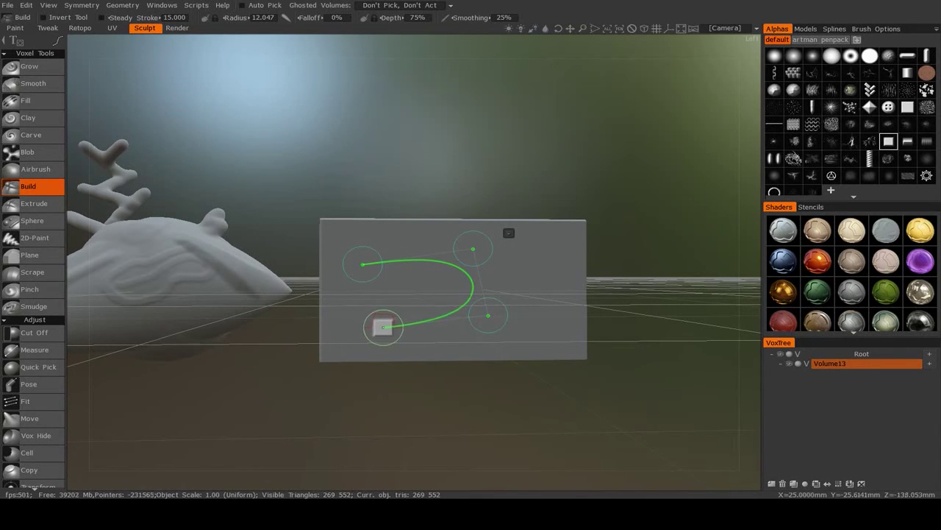
pyautogui.click(381, 328)
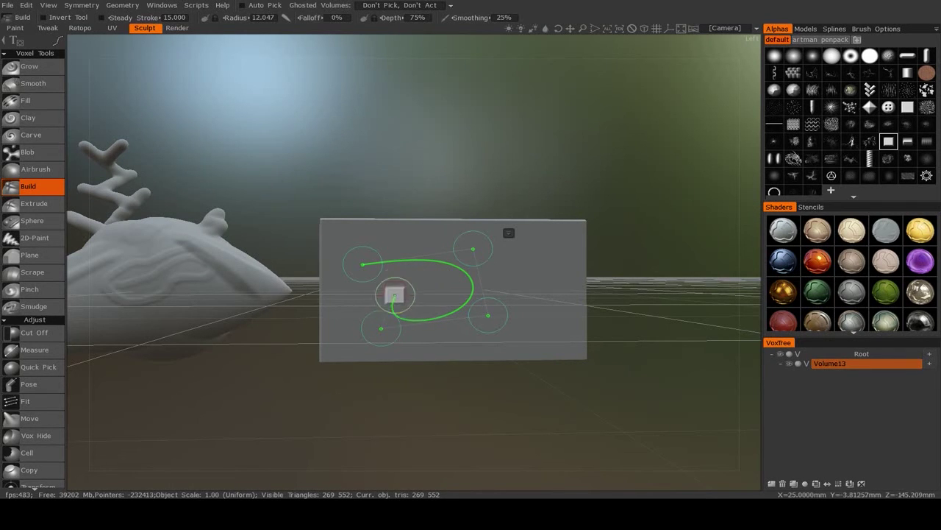
pyautogui.press('BackSpace')
pyautogui.press('BackSpace')
pyautogui.press('BackSpace')
# Step: Place a three-point curve on the box's front face with point radii of 19.210, about 5 and 21.629
pyautogui.scroll(4, 353, 257)
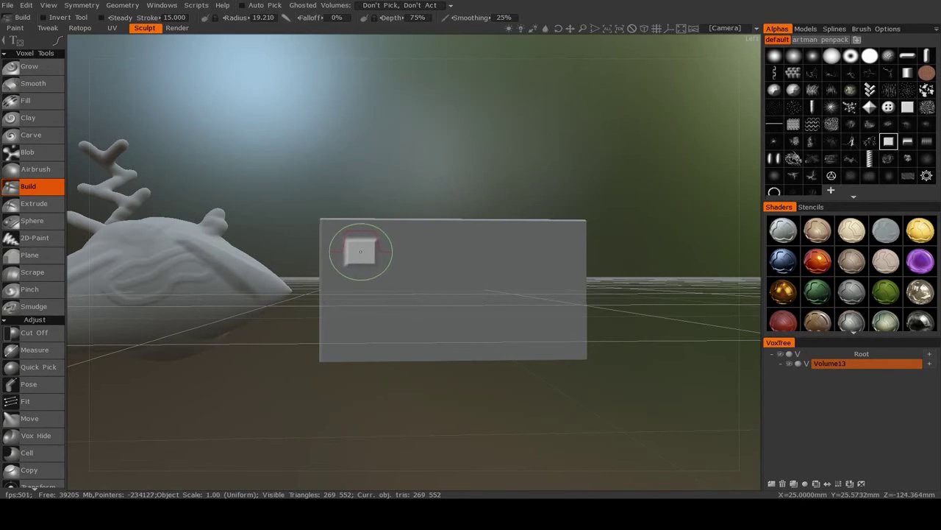
pyautogui.click(361, 254)
pyautogui.moveTo(475, 264); pyautogui.dragTo(463, 267, button='right')
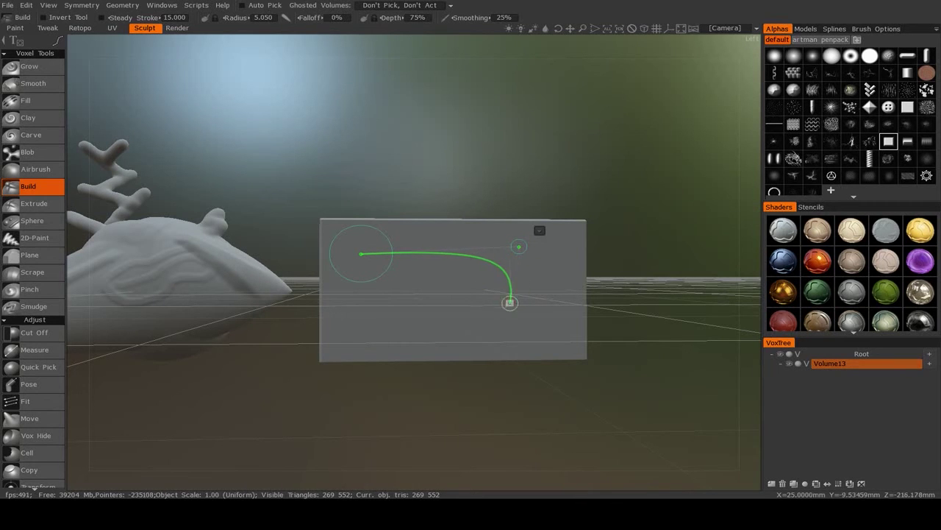
pyautogui.moveTo(495, 318); pyautogui.dragTo(488, 326, button='right')
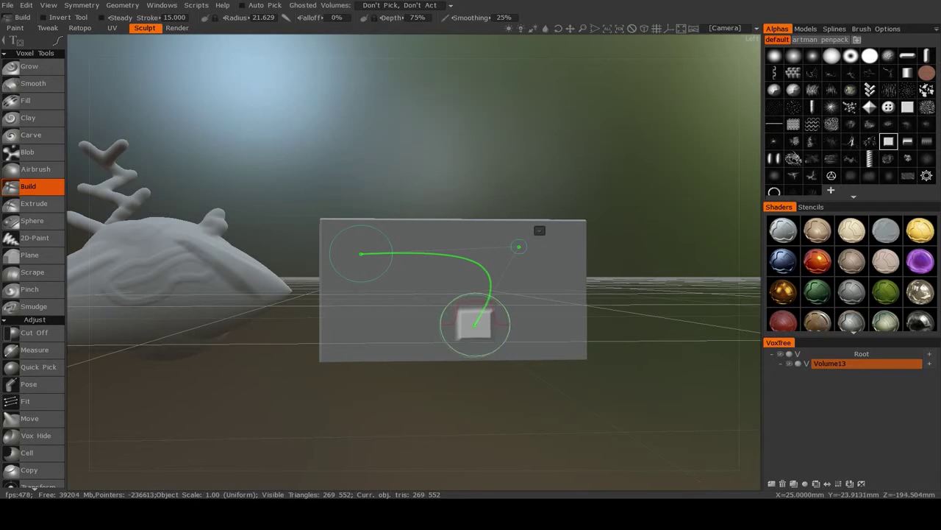
pyautogui.click(474, 326)
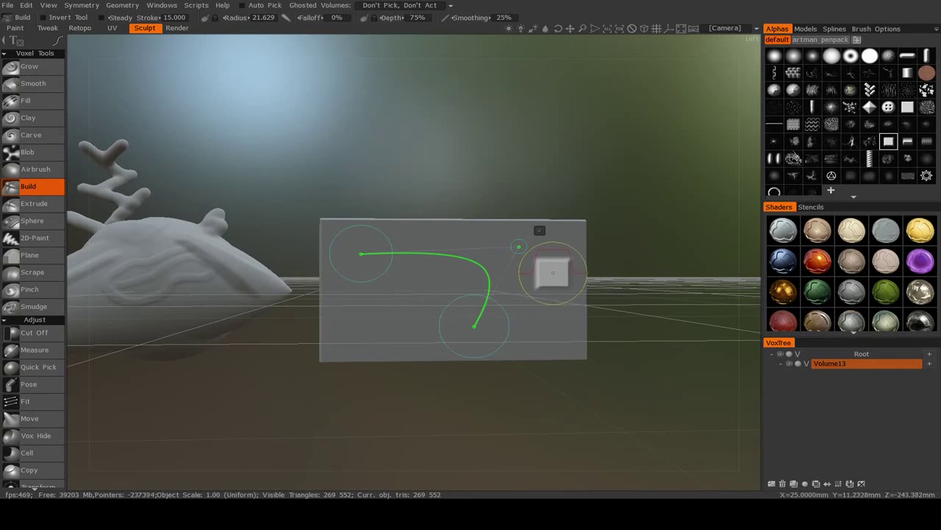
# Step: Build a tapered ridge along the three-point curve, undo it and apply it again
pyautogui.press('Return')
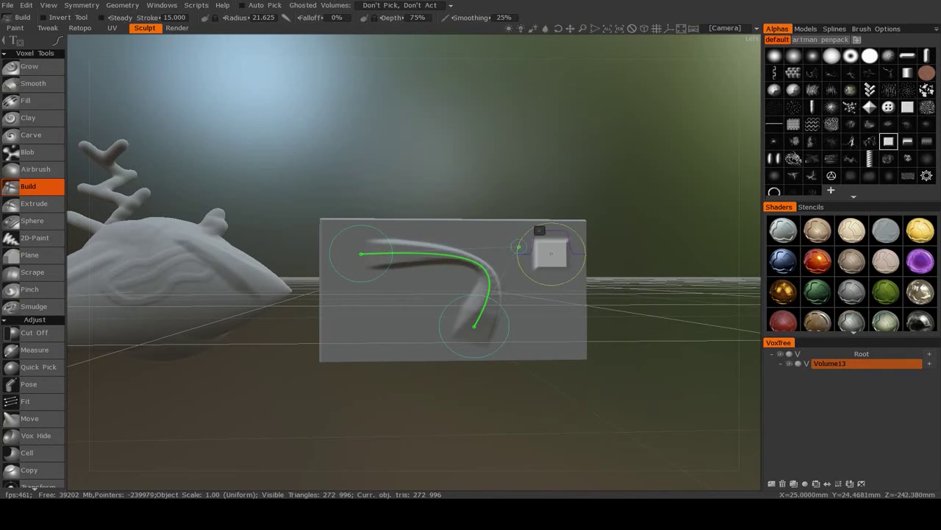
pyautogui.hotkey('ctrl', 'z')
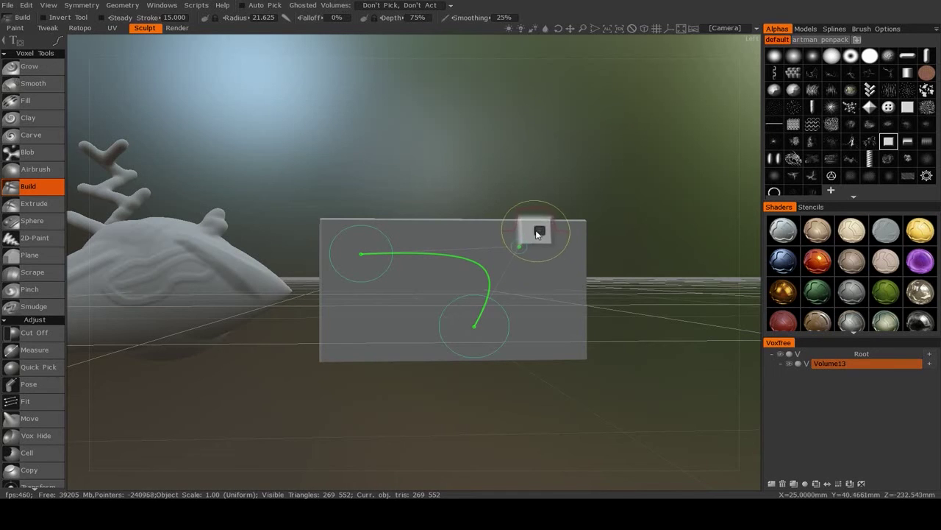
pyautogui.rightClick(534, 229)
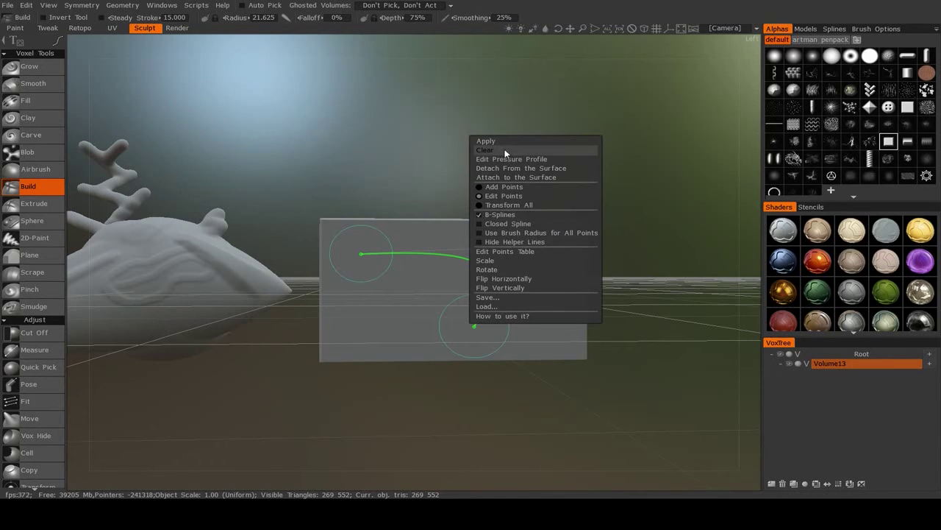
pyautogui.click(487, 207)
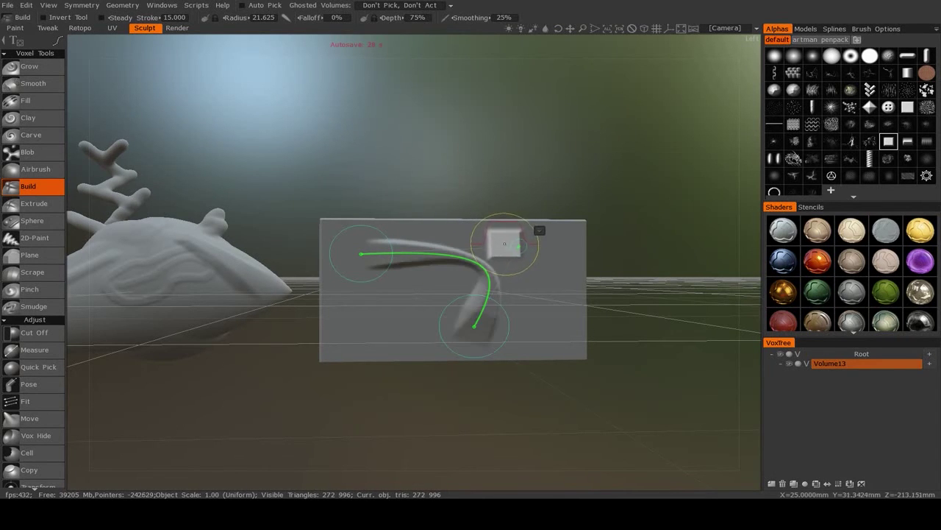
# Step: Enable Transform All for the curve, move it toward the upper right corner of the box face and apply a second ridge
pyautogui.click(540, 230)
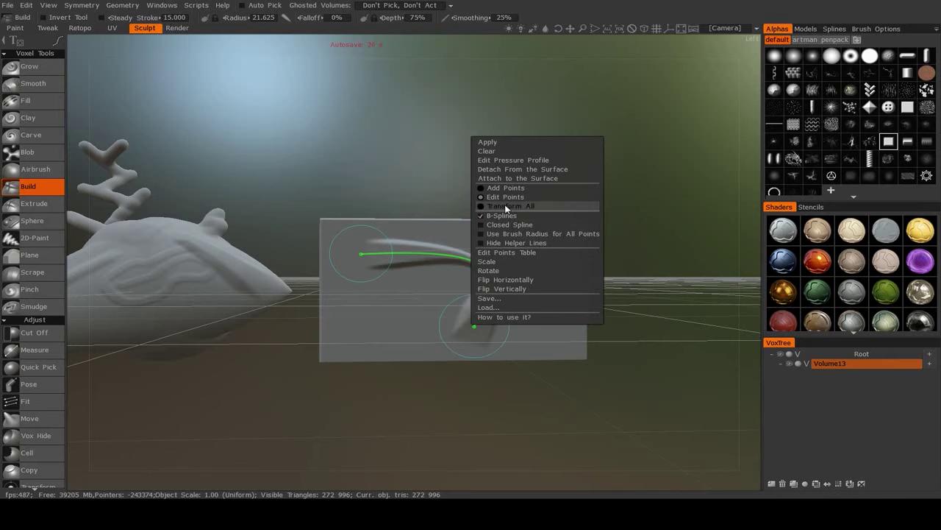
pyautogui.click(508, 206)
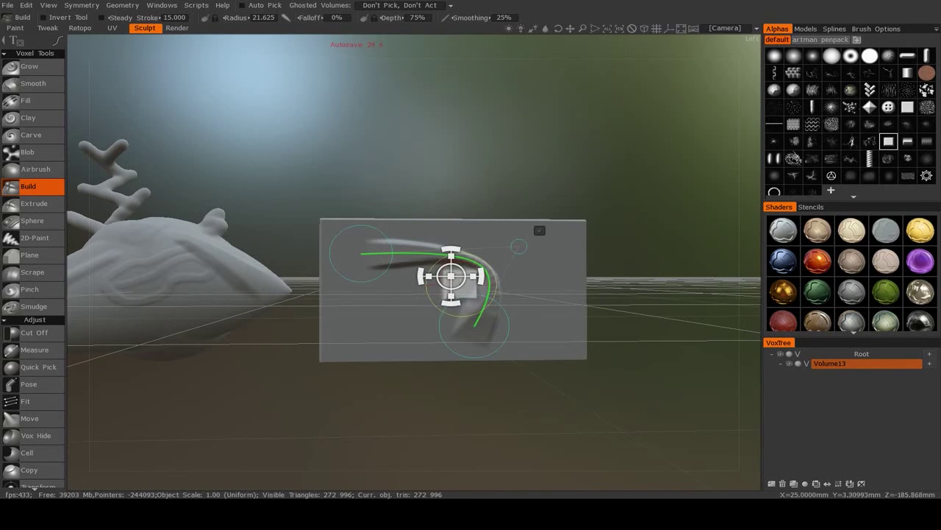
pyautogui.moveTo(462, 285); pyautogui.dragTo(516, 264)
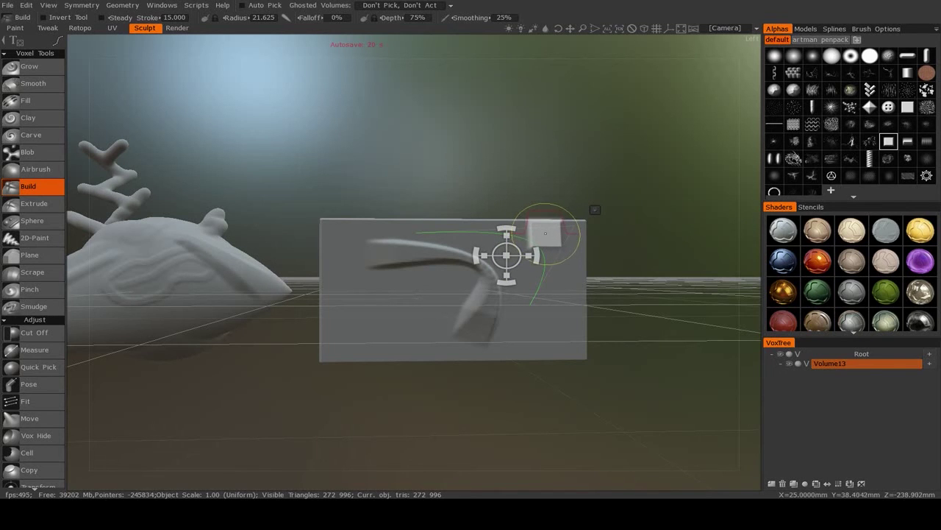
pyautogui.press('Return')
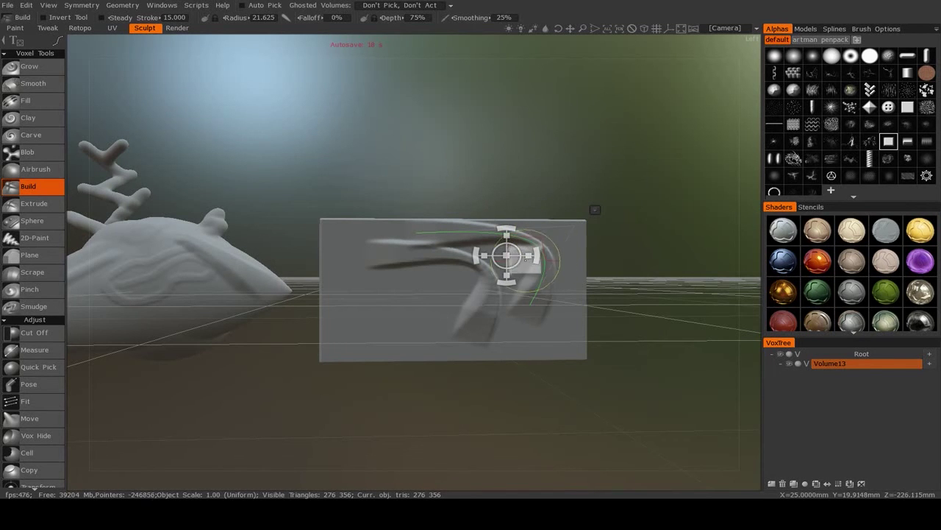
# Step: Move the curve to the face's lower left and build a ridge, rotate it into a U shape and build another across the others
pyautogui.moveTo(514, 263)
pyautogui.mouseDown()
pyautogui.moveTo(426, 319)
pyautogui.moveTo(418, 311)
pyautogui.mouseUp()
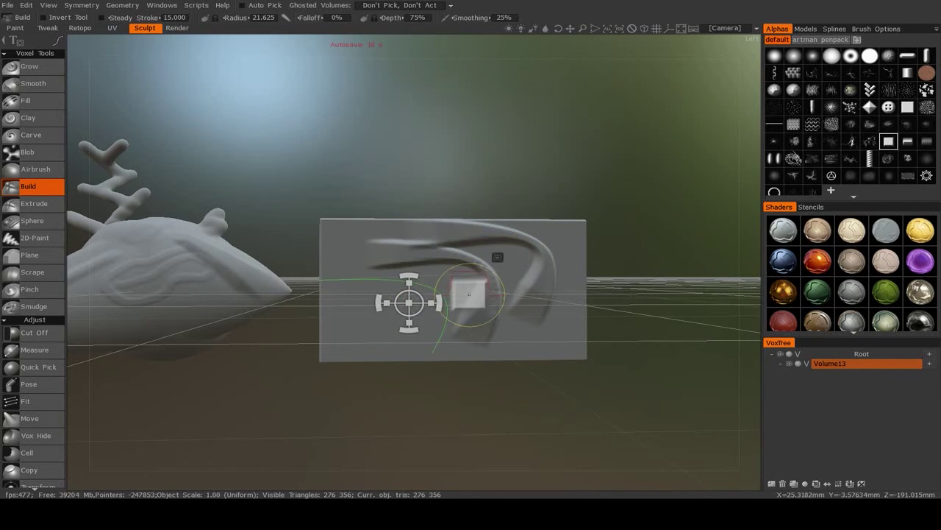
pyautogui.press('Return')
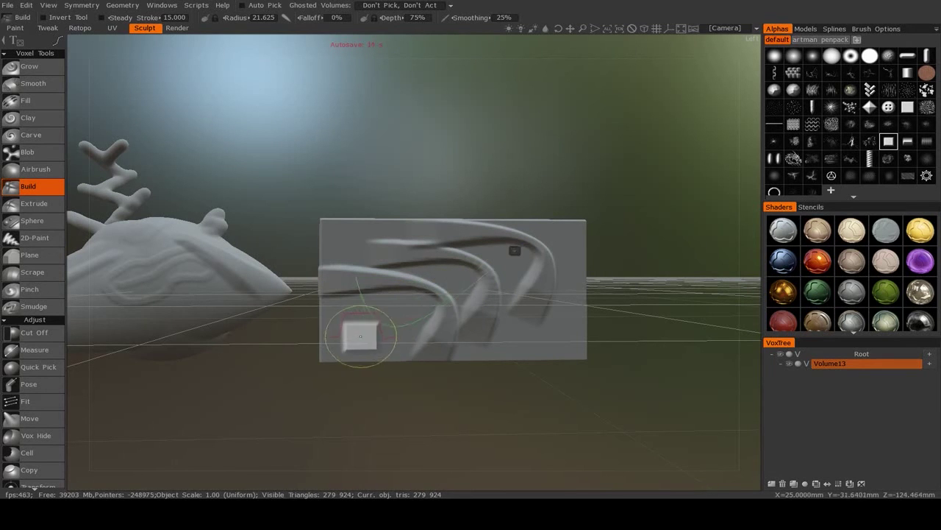
pyautogui.press('Return')
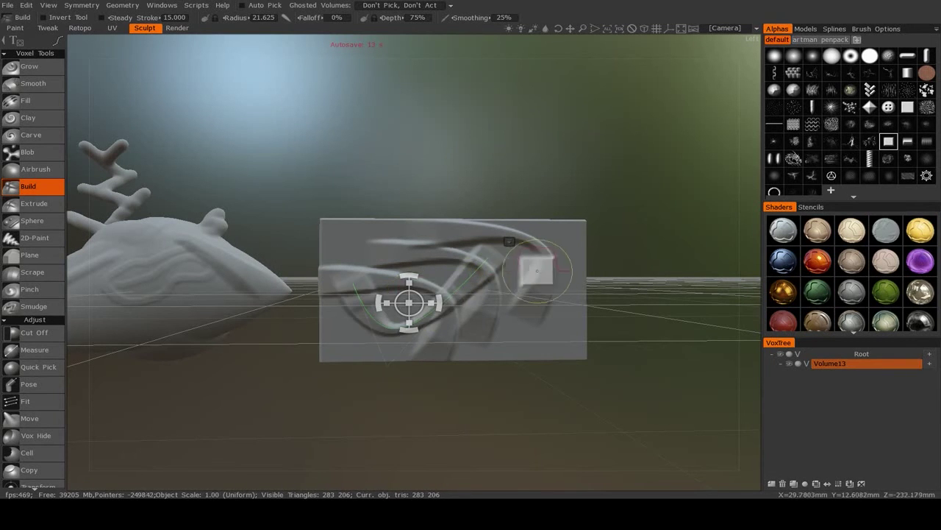
# Step: Enable Edit Points, flatten the curve into a shallow U against the box's opposite face and build a ridge along it with brush radius 14.155
pyautogui.moveTo(593, 278); pyautogui.dragTo(401, 333)
pyautogui.moveTo(402, 336)
pyautogui.mouseDown(button='middle')
pyautogui.moveTo(238, 313)
pyautogui.moveTo(284, 337)
pyautogui.moveTo(298, 309)
pyautogui.mouseUp(button='middle')
pyautogui.rightClick(509, 243)
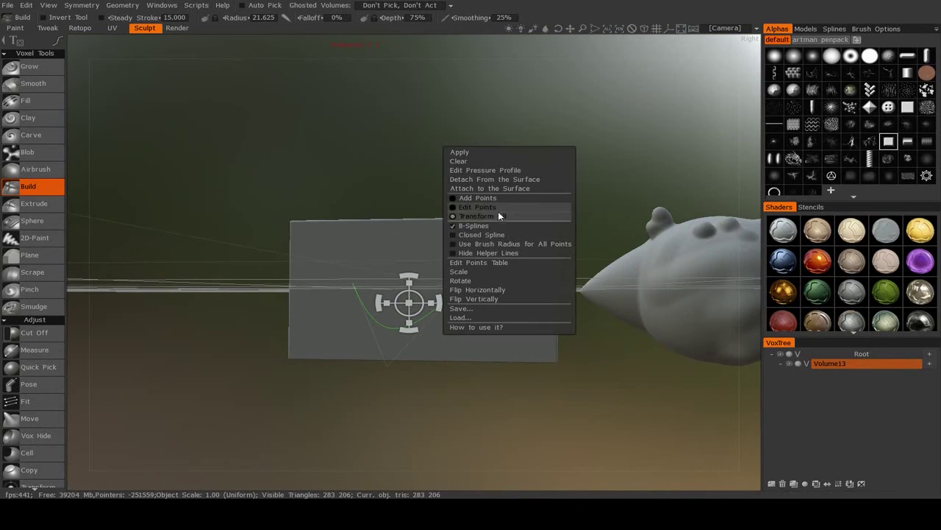
pyautogui.click(496, 214)
pyautogui.moveTo(387, 368); pyautogui.dragTo(387, 361)
pyautogui.moveTo(411, 385); pyautogui.dragTo(403, 413, button='middle')
pyautogui.moveTo(387, 366); pyautogui.dragTo(403, 309)
pyautogui.moveTo(490, 262)
pyautogui.mouseDown()
pyautogui.moveTo(528, 286)
pyautogui.moveTo(500, 287)
pyautogui.mouseUp()
pyautogui.moveTo(500, 288); pyautogui.dragTo(494, 288, button='right')
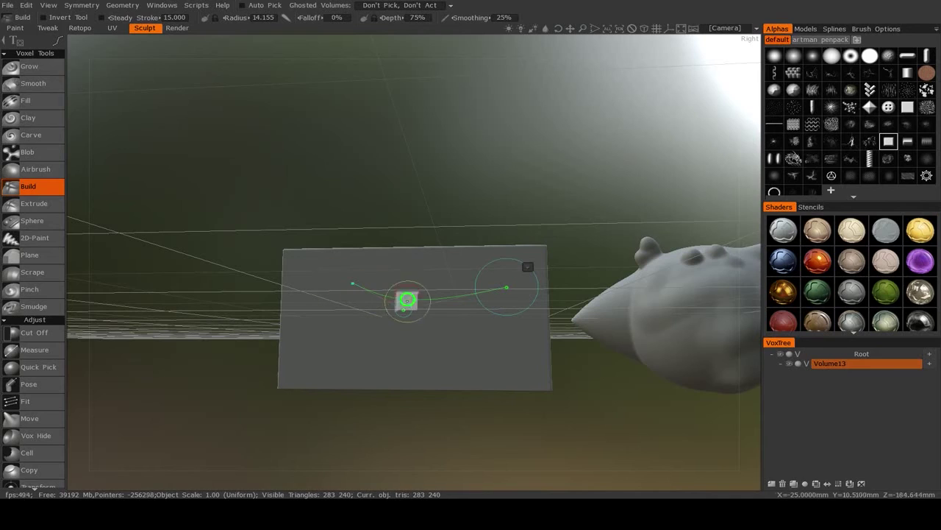
pyautogui.press('Return')
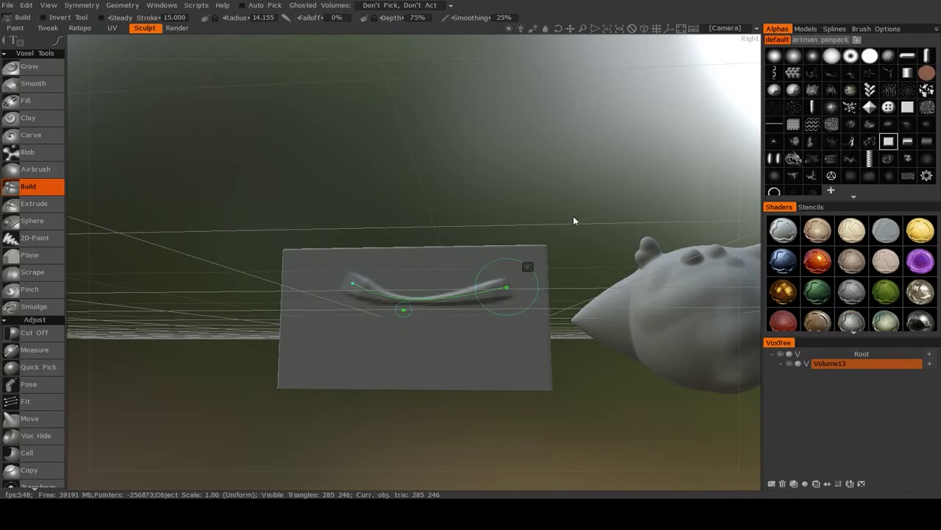
pyautogui.moveTo(571, 221); pyautogui.dragTo(535, 252)
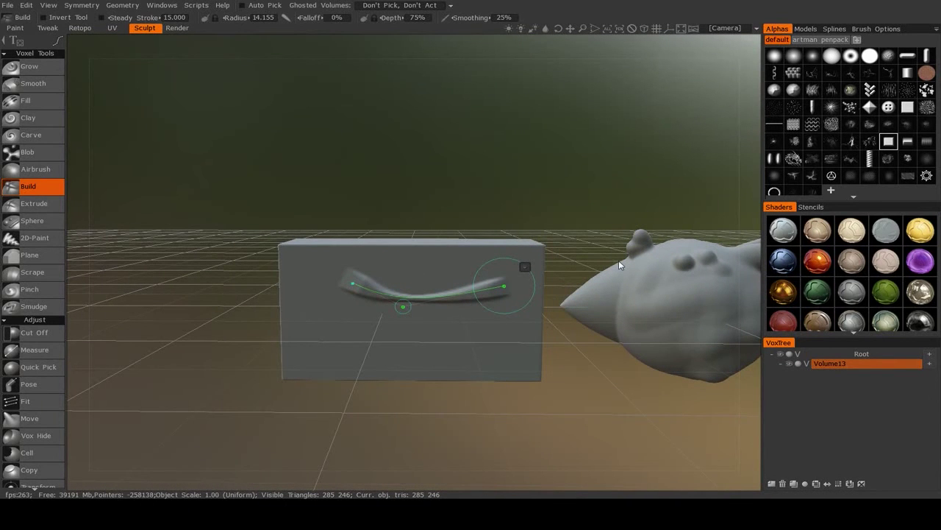
# Step: Clear the curve and place a new three-point U-shaped curve on the face, partly below the ridge
pyautogui.rightClick(463, 170)
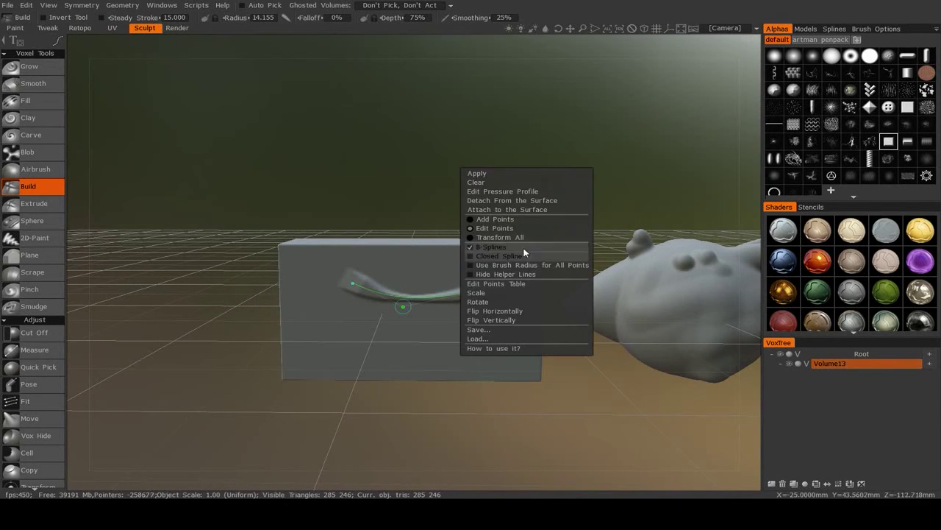
pyautogui.click(497, 181)
pyautogui.moveTo(497, 214); pyautogui.dragTo(287, 215)
pyautogui.click(312, 302)
pyautogui.click(348, 366)
pyautogui.click(423, 335)
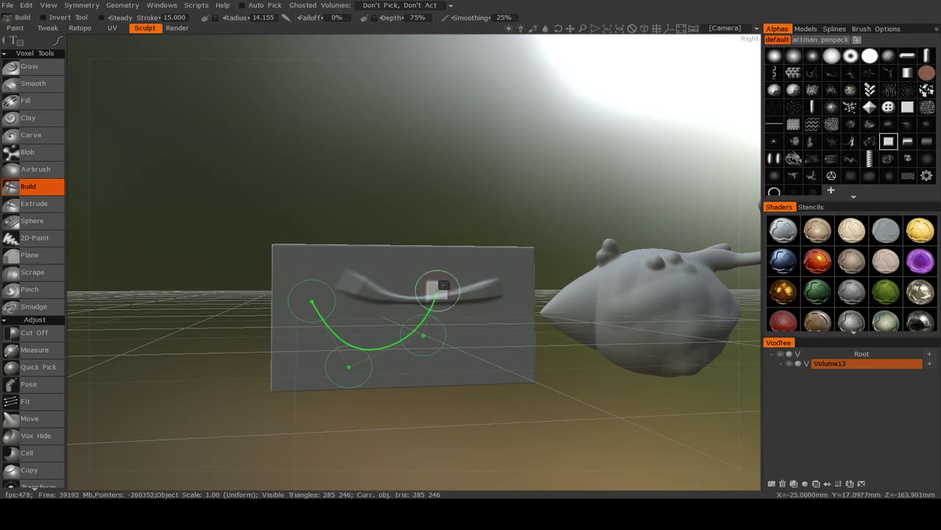
# Step: Enable Closed Spline for the three-point curve, try a Build stroke along it and undo the stroke
pyautogui.rightClick(446, 289)
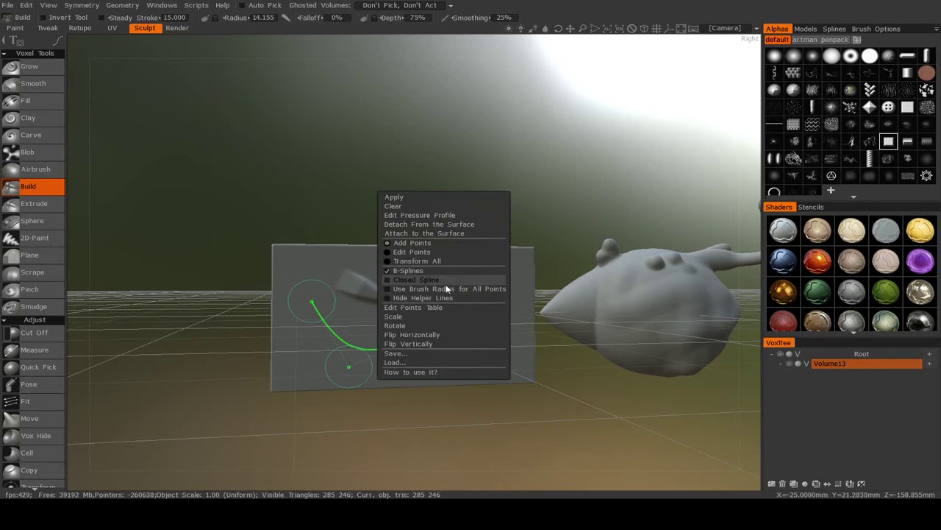
pyautogui.click(391, 283)
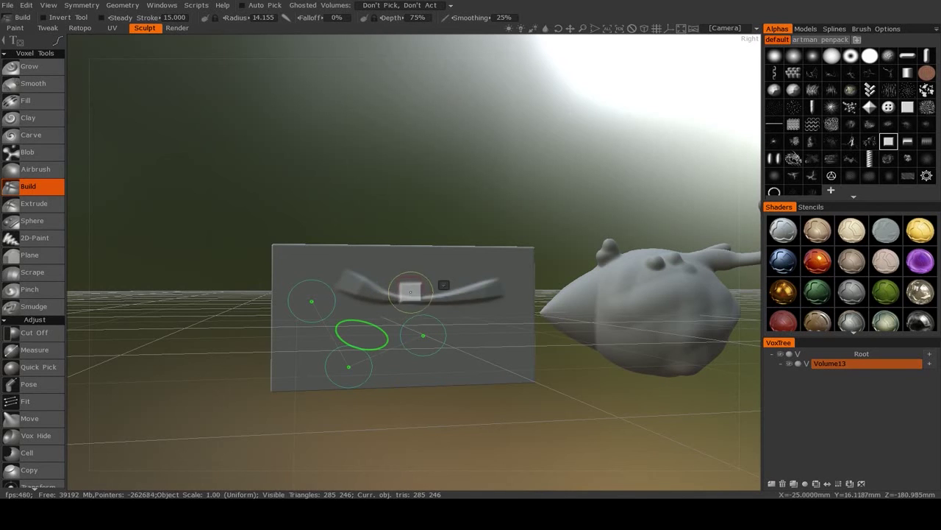
pyautogui.press('Return')
pyautogui.hotkey('ctrl', 'z')
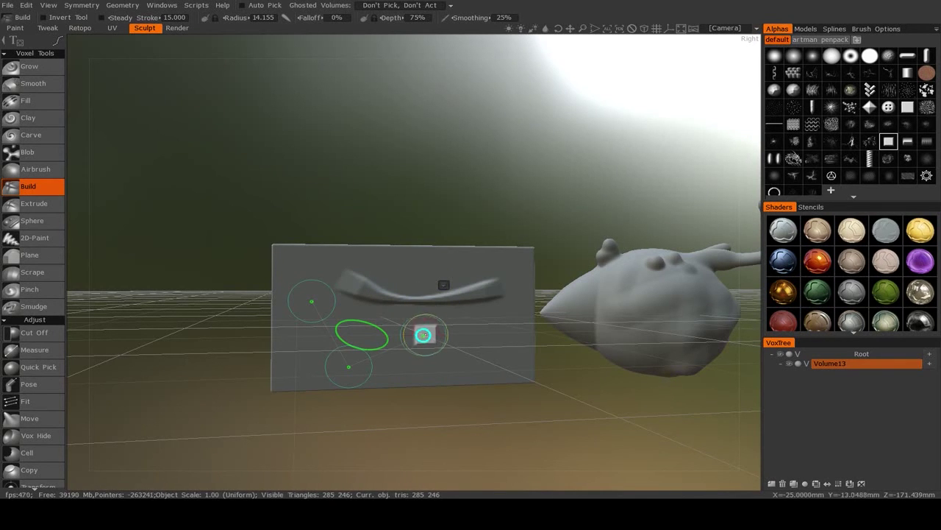
# Step: Widen the closed spline by moving two points outward, try an oval Build ridge along it, undo the ridge and clear the spline
pyautogui.moveTo(434, 334); pyautogui.dragTo(520, 322)
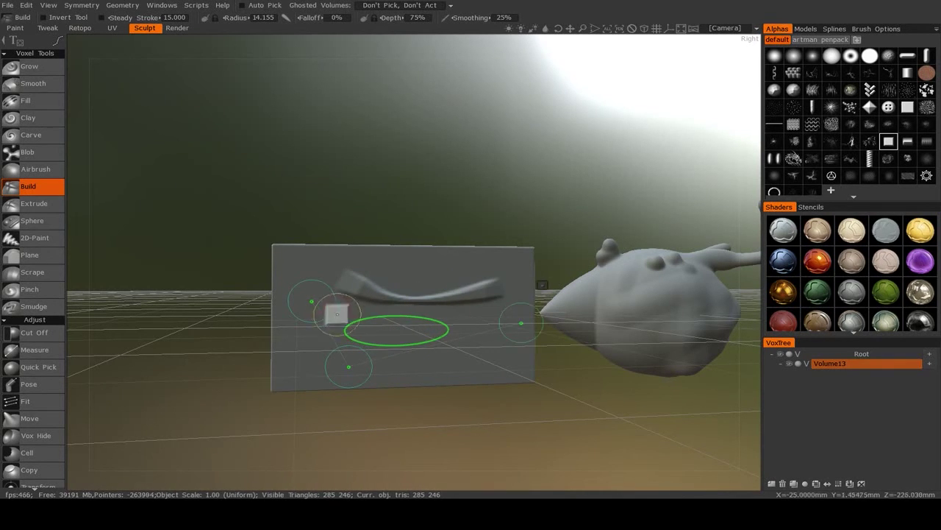
pyautogui.moveTo(311, 301); pyautogui.dragTo(316, 200)
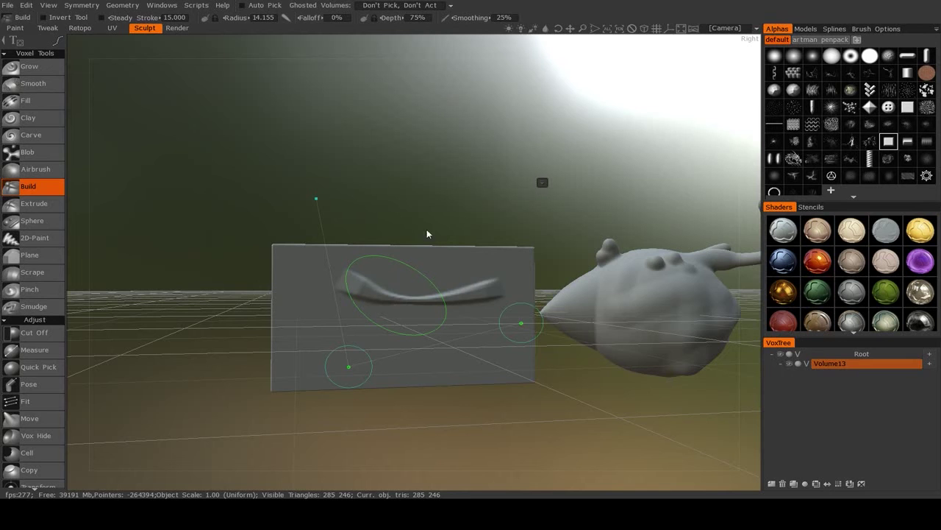
pyautogui.press('Return')
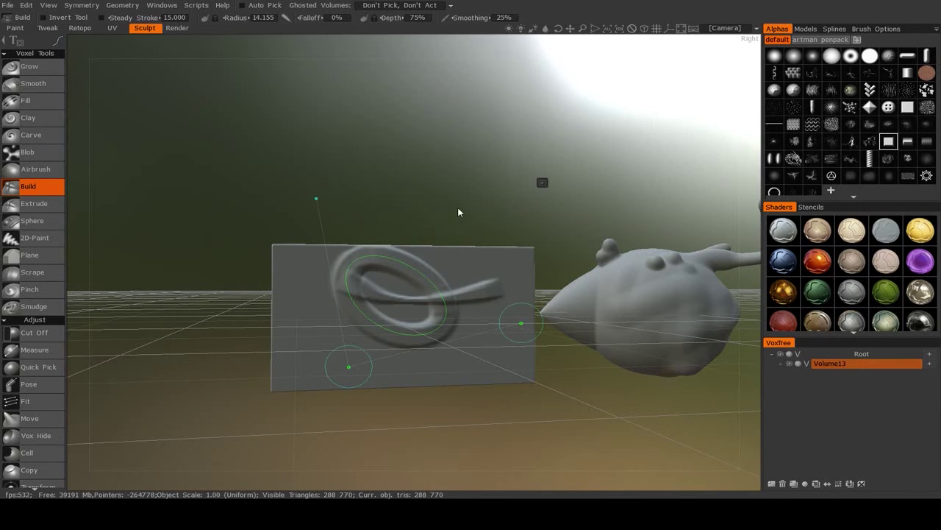
pyautogui.moveTo(459, 212)
pyautogui.mouseDown()
pyautogui.moveTo(452, 243)
pyautogui.moveTo(447, 221)
pyautogui.moveTo(424, 214)
pyautogui.mouseUp()
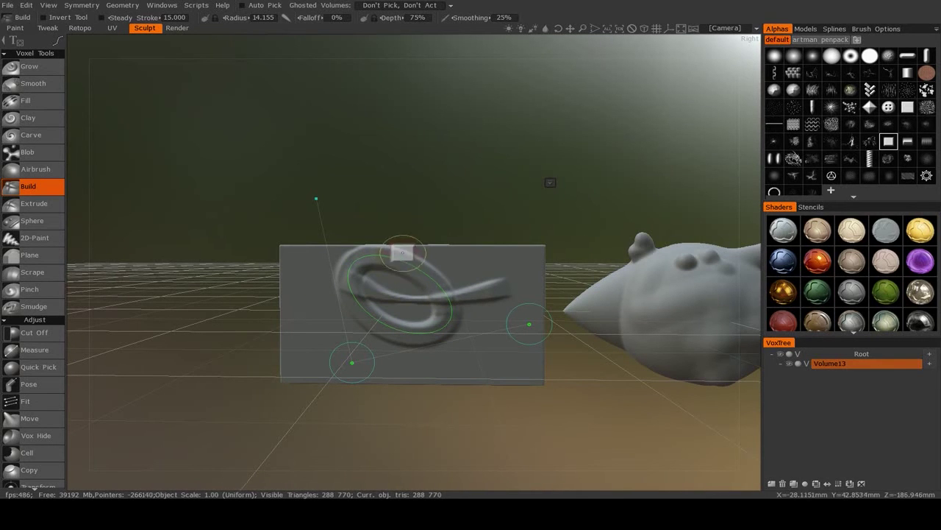
pyautogui.hotkey('ctrl', 'z')
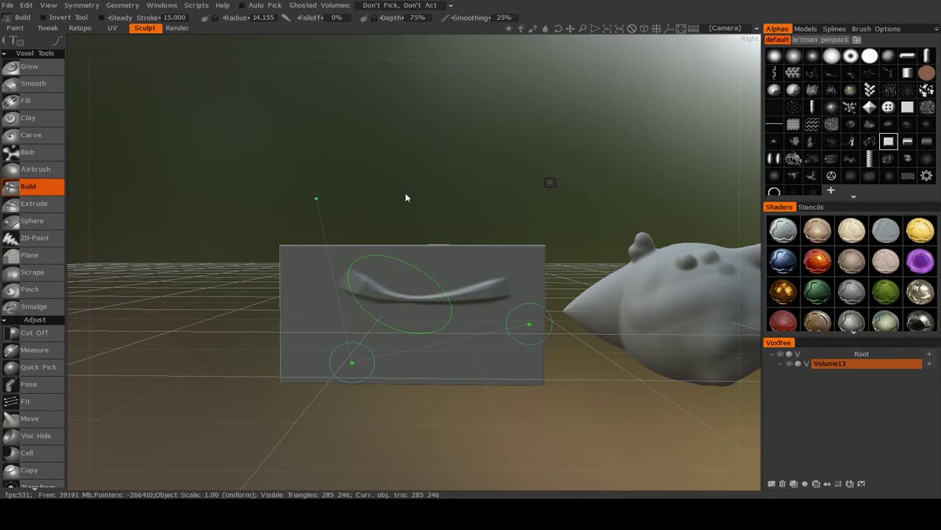
pyautogui.click(550, 182)
pyautogui.click(530, 101)
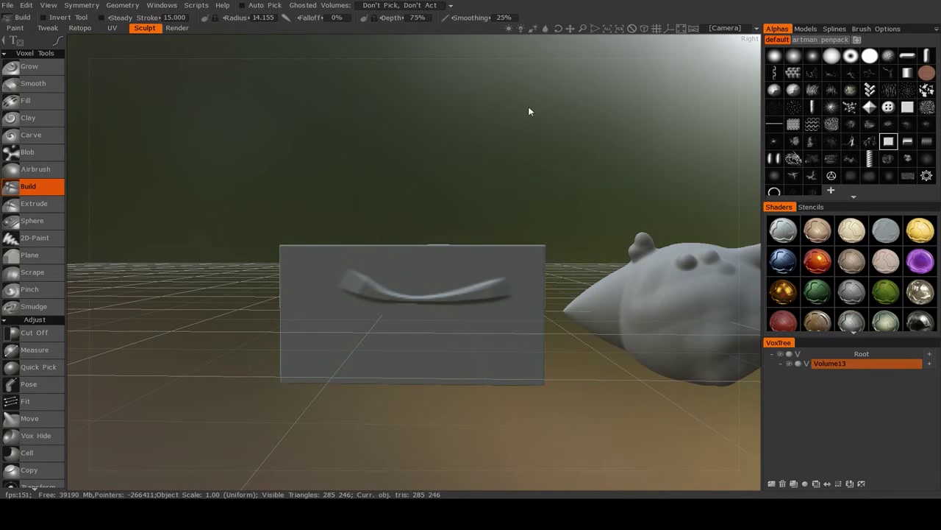
# Step: Switch the stroke mode to the four-sided closed outline and set the brush radius to 26.064
pyautogui.click(59, 43)
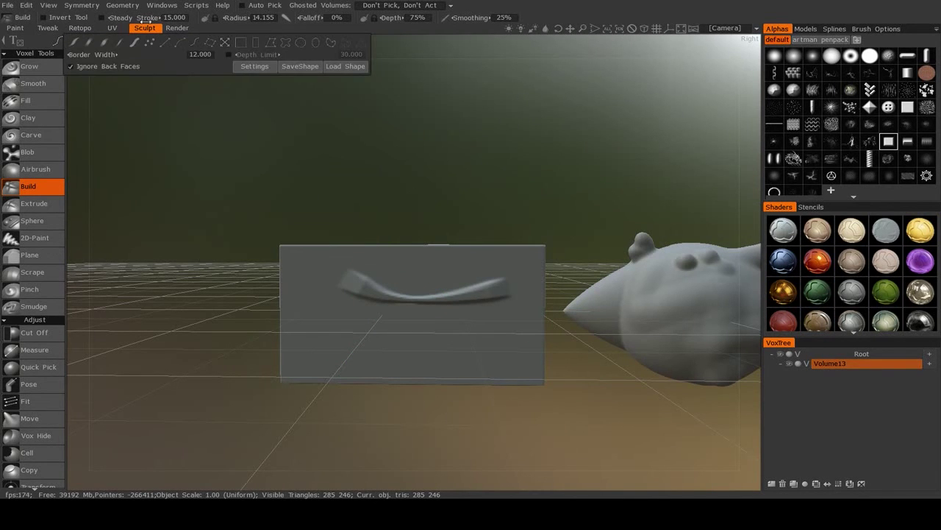
pyautogui.click(209, 44)
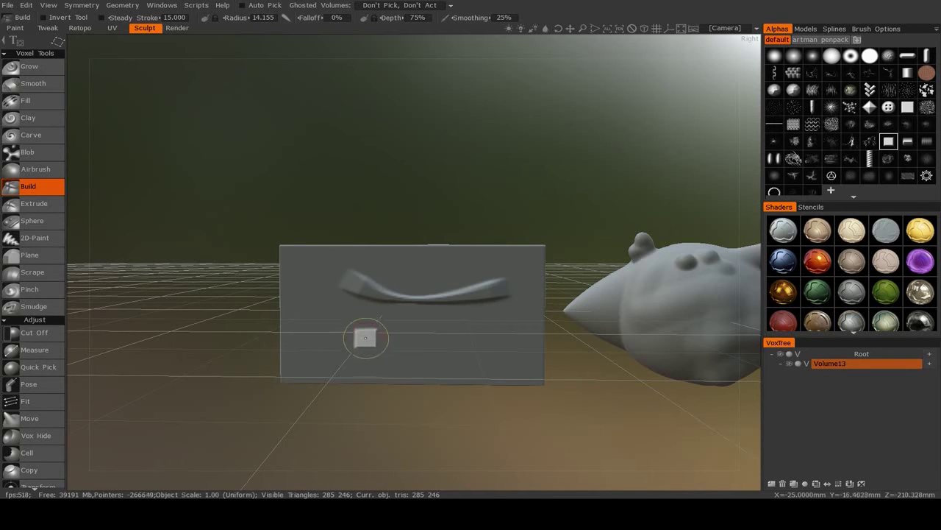
pyautogui.moveTo(362, 332); pyautogui.dragTo(366, 332, button='right')
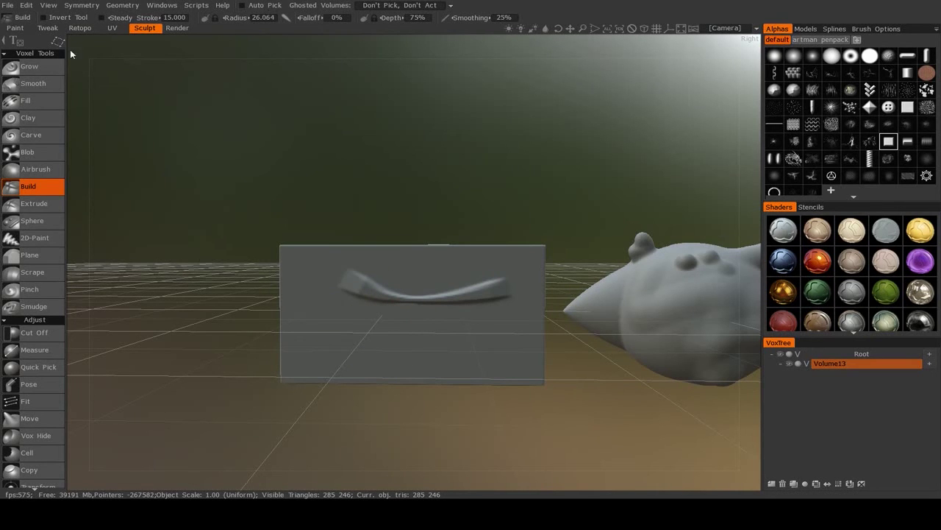
pyautogui.moveTo(62, 44)
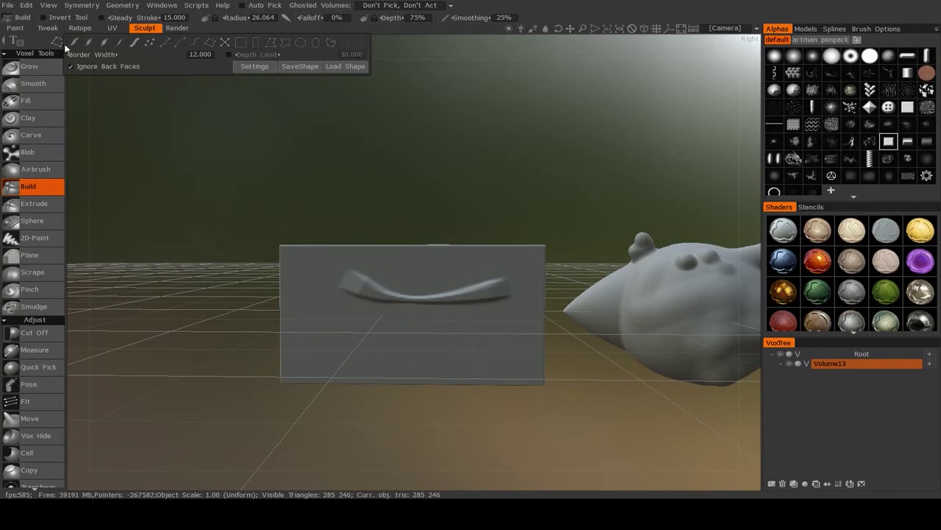
pyautogui.click(210, 44)
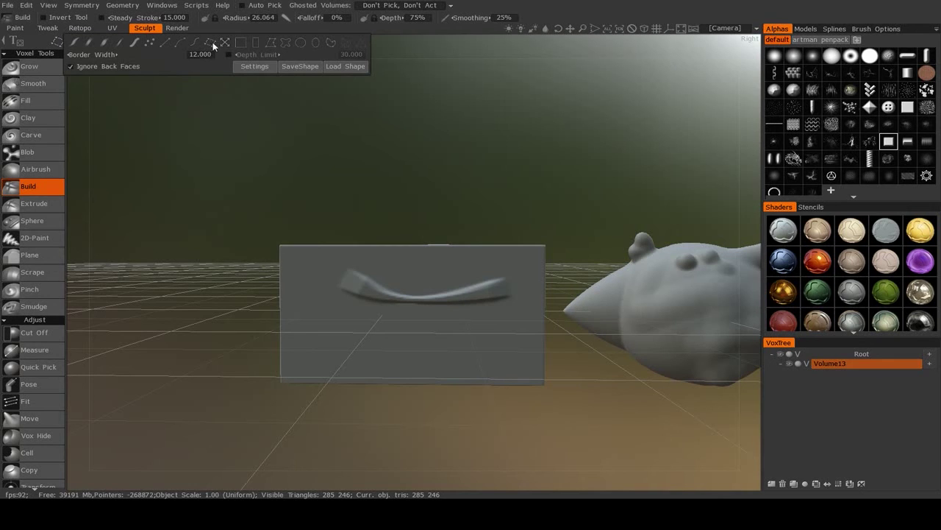
pyautogui.click(213, 42)
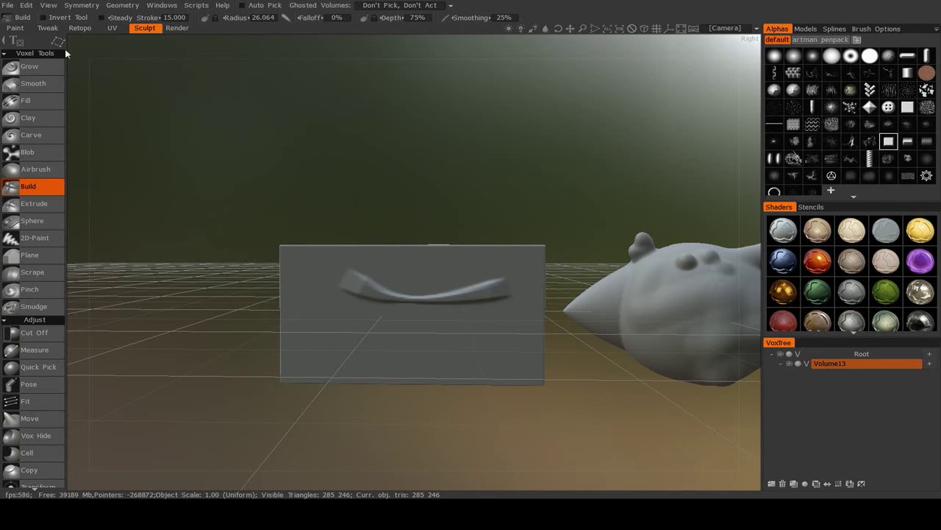
# Step: Switch the stroke mode to the crossed diagonal arrows and make faint test stamps on the face below the ridge
pyautogui.moveTo(65, 45)
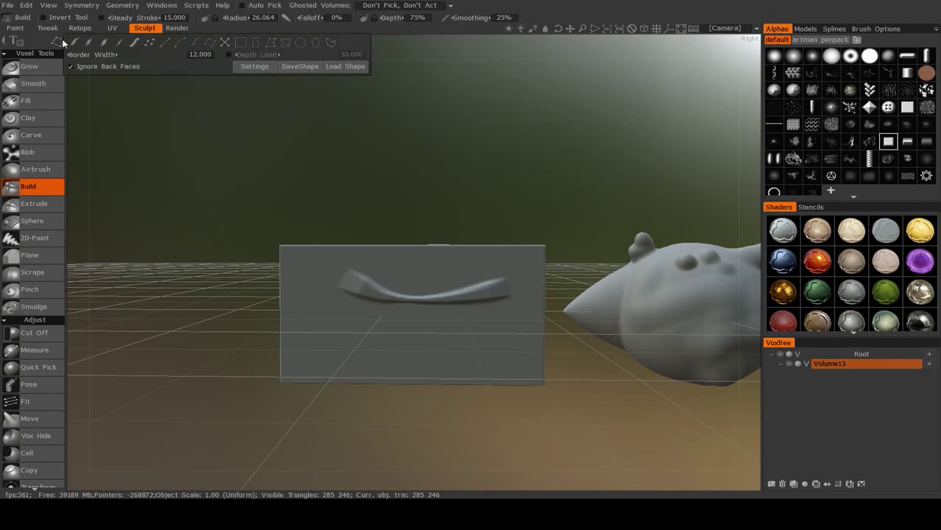
pyautogui.click(226, 43)
pyautogui.click(316, 257)
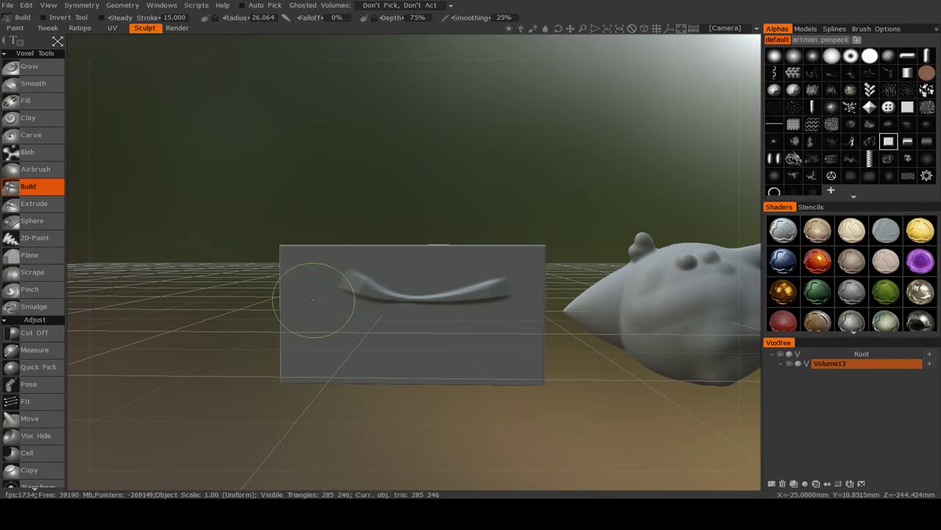
pyautogui.moveTo(363, 341)
pyautogui.mouseDown()
pyautogui.moveTo(433, 330)
pyautogui.moveTo(418, 319)
pyautogui.moveTo(431, 325)
pyautogui.moveTo(541, 297)
pyautogui.mouseUp()
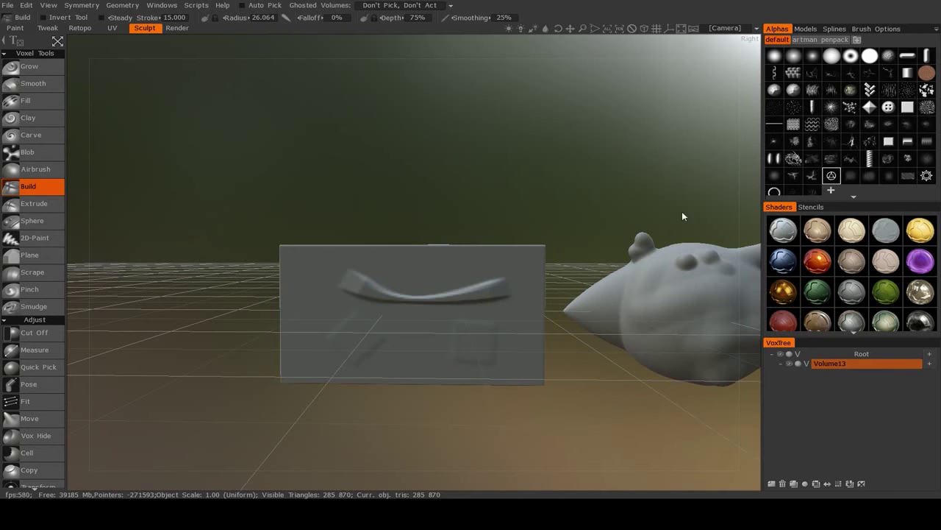
# Step: Set the brush radius to 51.136 and stamp the wheel alpha on the box's long side and twice on its top face
pyautogui.moveTo(435, 306); pyautogui.dragTo(460, 306, button='right')
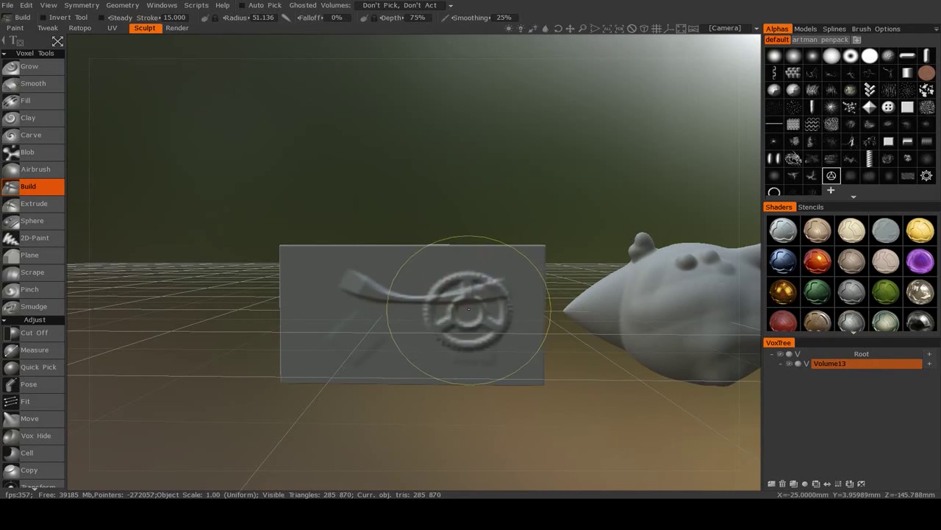
pyautogui.click(459, 311)
pyautogui.keyDown('alt'); pyautogui.moveTo(491, 273); pyautogui.dragTo(354, 226); pyautogui.keyUp('alt')
pyautogui.moveTo(531, 99); pyautogui.dragTo(471, 283)
pyautogui.click(452, 206)
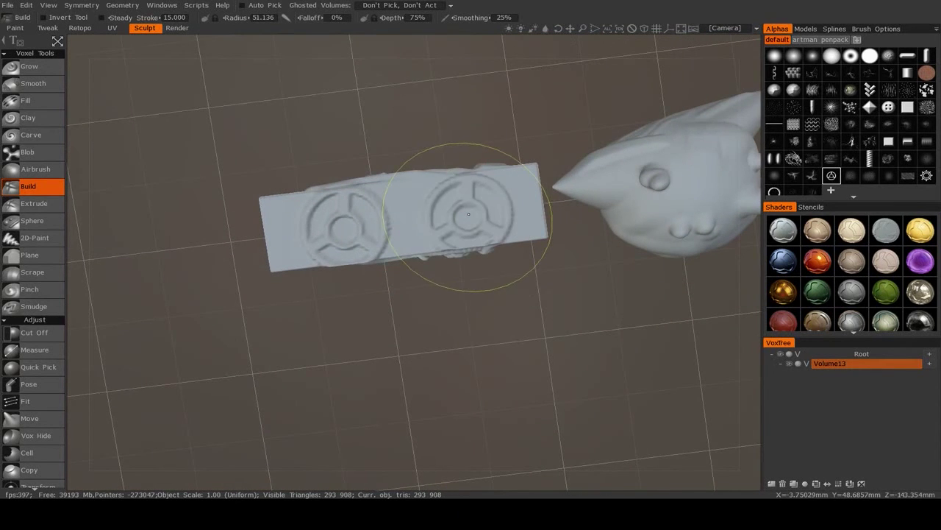
# Step: Set the brush depth to 29% and stamp the wheel alpha on the narrow end face of the box
pyautogui.moveTo(456, 211); pyautogui.dragTo(574, 287, button='middle')
pyautogui.moveTo(317, 263)
pyautogui.keyDown('alt'); pyautogui.mouseDown()
pyautogui.moveTo(301, 284)
pyautogui.moveTo(326, 300)
pyautogui.mouseUp(); pyautogui.keyUp('alt')
pyautogui.moveTo(322, 356); pyautogui.dragTo(315, 396, button='right')
pyautogui.keyDown('alt'); pyautogui.moveTo(314, 396); pyautogui.dragTo(353, 305); pyautogui.keyUp('alt')
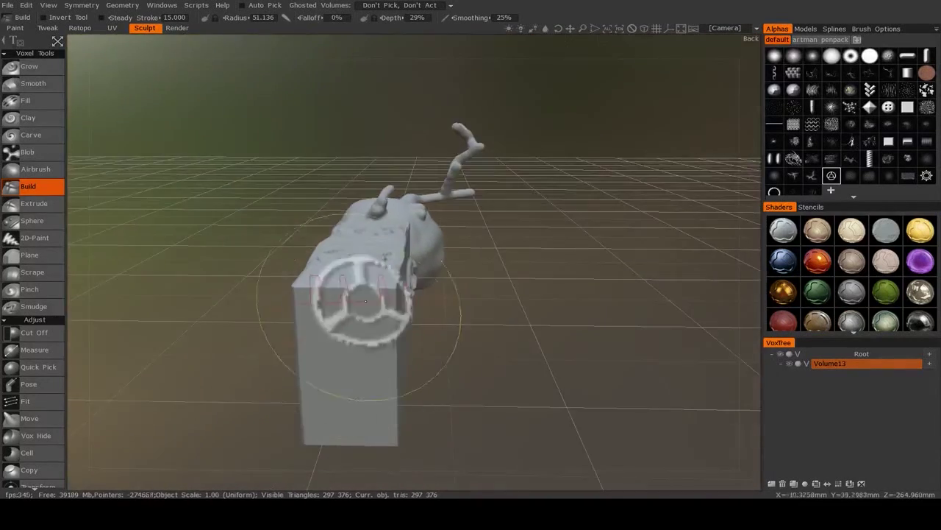
pyautogui.click(346, 359)
pyautogui.moveTo(345, 358)
pyautogui.mouseDown(button='middle')
pyautogui.moveTo(422, 342)
pyautogui.moveTo(388, 273)
pyautogui.mouseUp(button='middle')
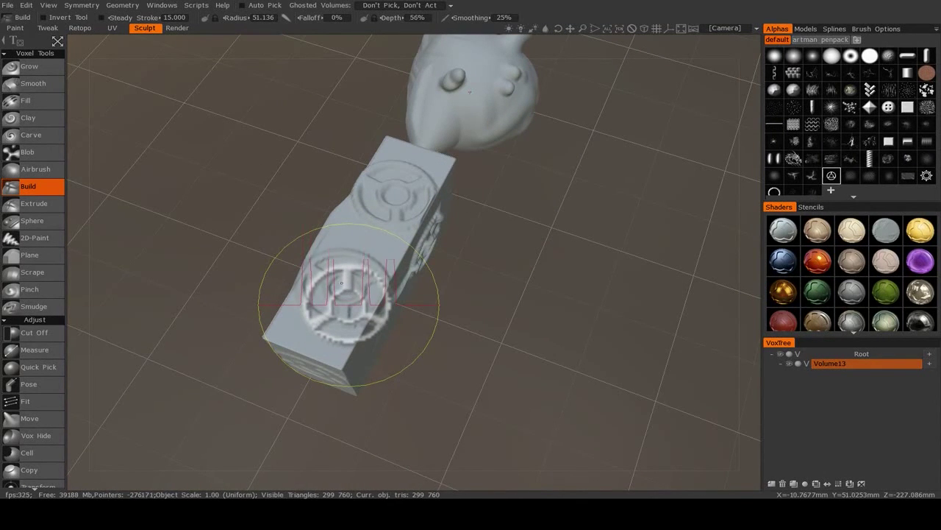
# Step: Set the brush depth to 75% and check the stamps on the sides of the box
pyautogui.moveTo(341, 278); pyautogui.dragTo(342, 266, button='right')
pyautogui.moveTo(441, 335)
pyautogui.mouseDown()
pyautogui.moveTo(418, 332)
pyautogui.moveTo(338, 257)
pyautogui.mouseUp()
pyautogui.moveTo(52, 41)
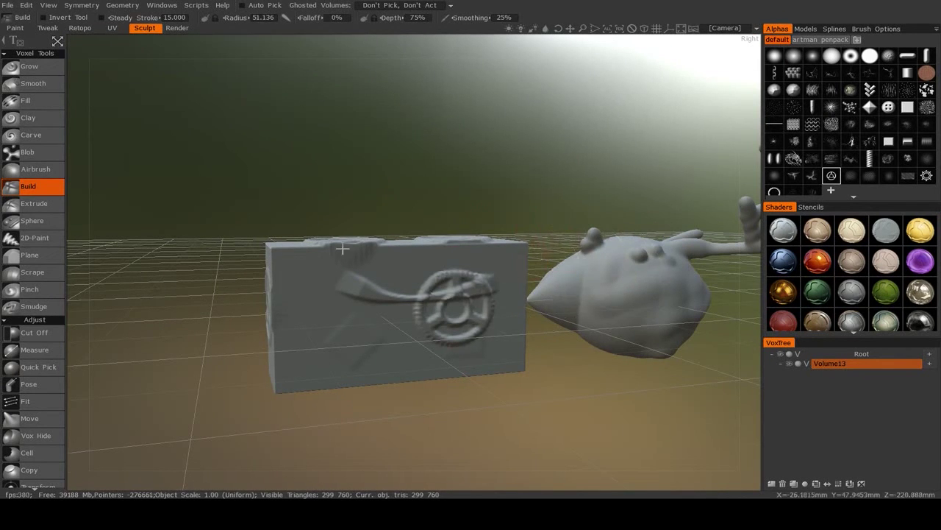
pyautogui.moveTo(567, 295)
pyautogui.mouseDown(button='middle')
pyautogui.moveTo(572, 326)
pyautogui.moveTo(589, 286)
pyautogui.mouseUp(button='middle')
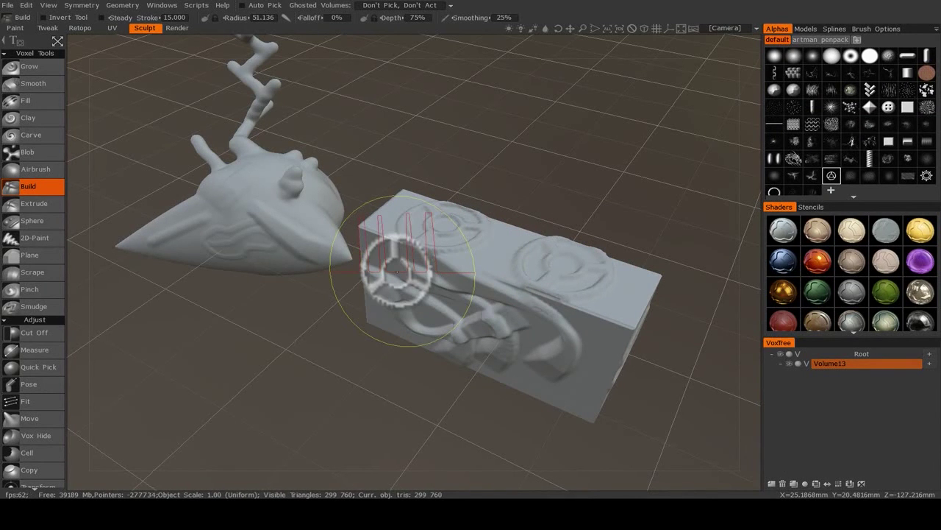
# Step: Add a wide, square-topped box primitive beside the stamped box and return to the Build tool
pyautogui.press('Escape')
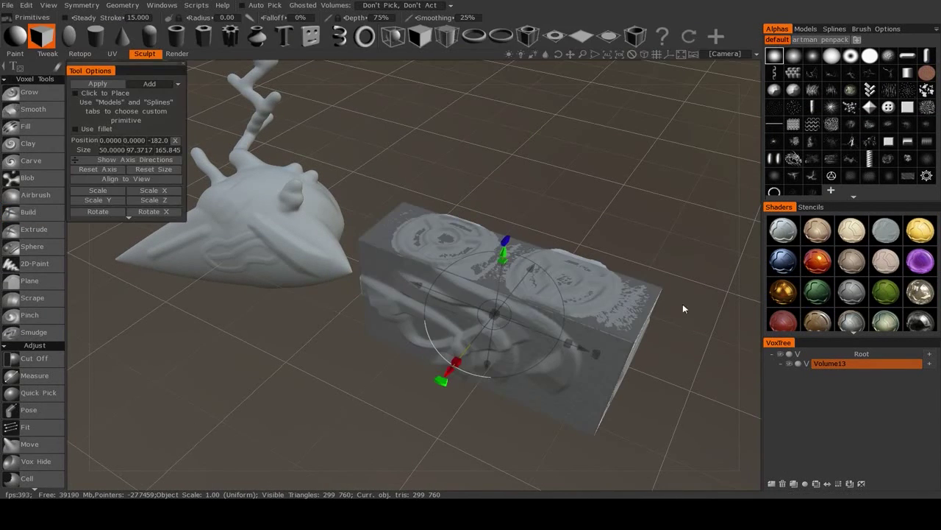
pyautogui.moveTo(672, 304); pyautogui.dragTo(589, 294)
pyautogui.moveTo(590, 296); pyautogui.dragTo(416, 292, button='middle')
pyautogui.moveTo(430, 286)
pyautogui.mouseDown()
pyautogui.moveTo(131, 339)
pyautogui.moveTo(282, 324)
pyautogui.moveTo(427, 280)
pyautogui.moveTo(439, 287)
pyautogui.mouseUp()
pyautogui.press('Return')
pyautogui.moveTo(439, 282); pyautogui.dragTo(457, 248, button='middle')
pyautogui.click(44, 216)
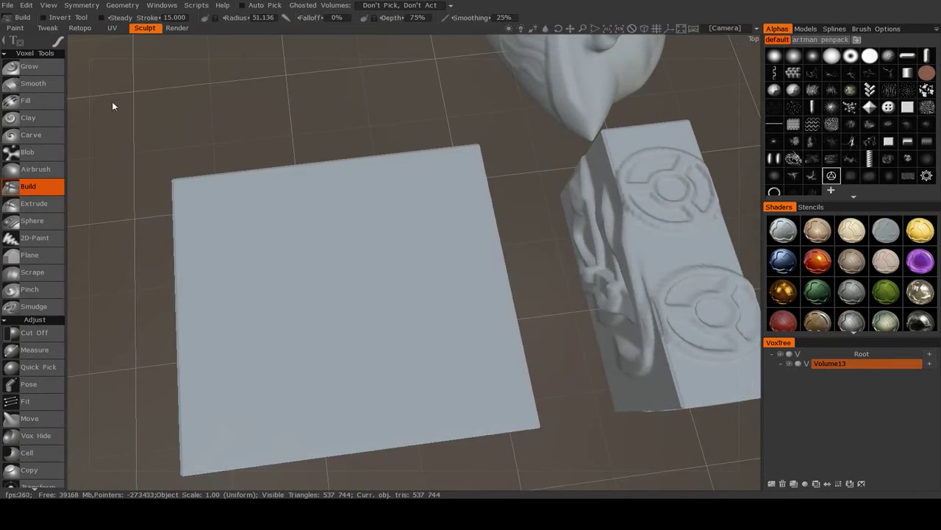
# Step: Switch the stroke mode to the square outline, try it on the new box's top face and set the brush depth to 28%
pyautogui.moveTo(61, 41)
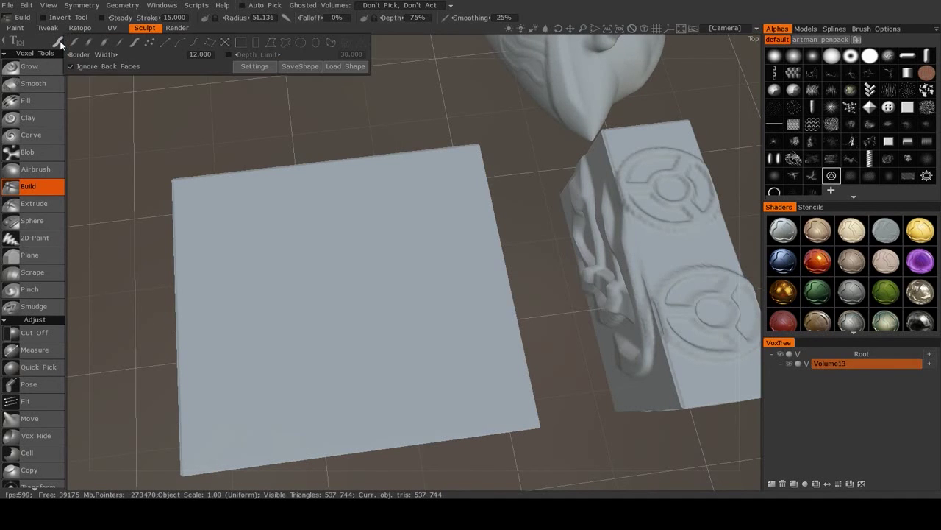
pyautogui.click(242, 44)
pyautogui.moveTo(275, 246)
pyautogui.mouseDown()
pyautogui.moveTo(383, 284)
pyautogui.moveTo(492, 344)
pyautogui.moveTo(530, 347)
pyautogui.mouseUp()
pyautogui.moveTo(512, 306)
pyautogui.keyDown('alt'); pyautogui.mouseDown()
pyautogui.moveTo(501, 288)
pyautogui.moveTo(583, 216)
pyautogui.mouseUp(); pyautogui.keyUp('alt')
pyautogui.moveTo(583, 215); pyautogui.dragTo(500, 269, button='middle')
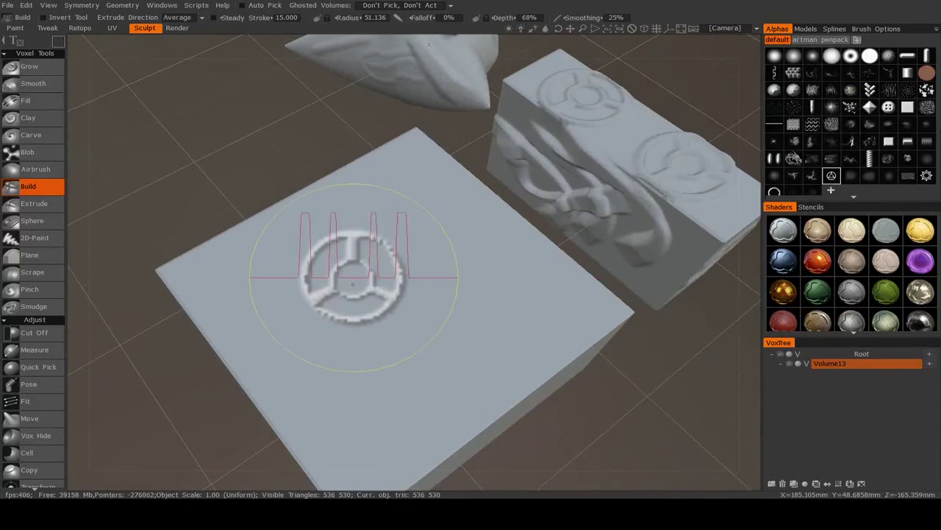
pyautogui.moveTo(360, 284); pyautogui.dragTo(360, 280, button='right')
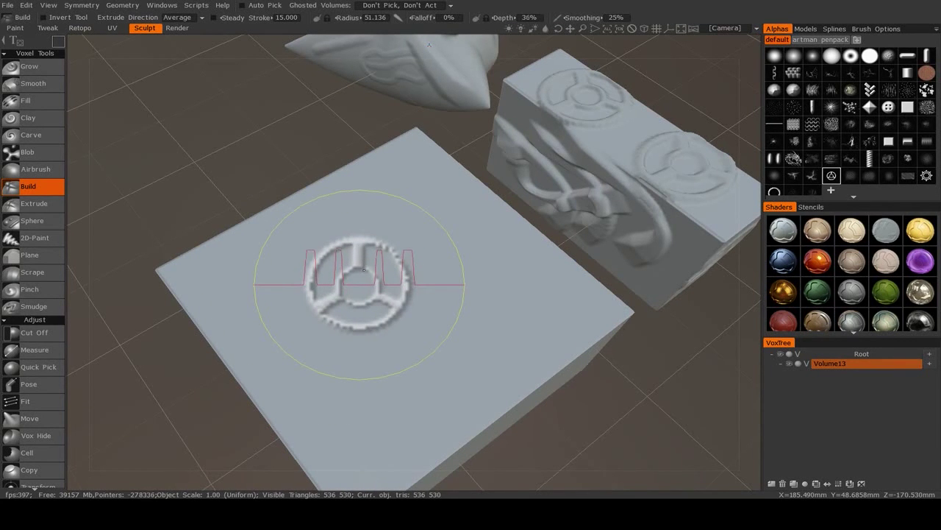
pyautogui.moveTo(361, 277); pyautogui.dragTo(361, 279, button='right')
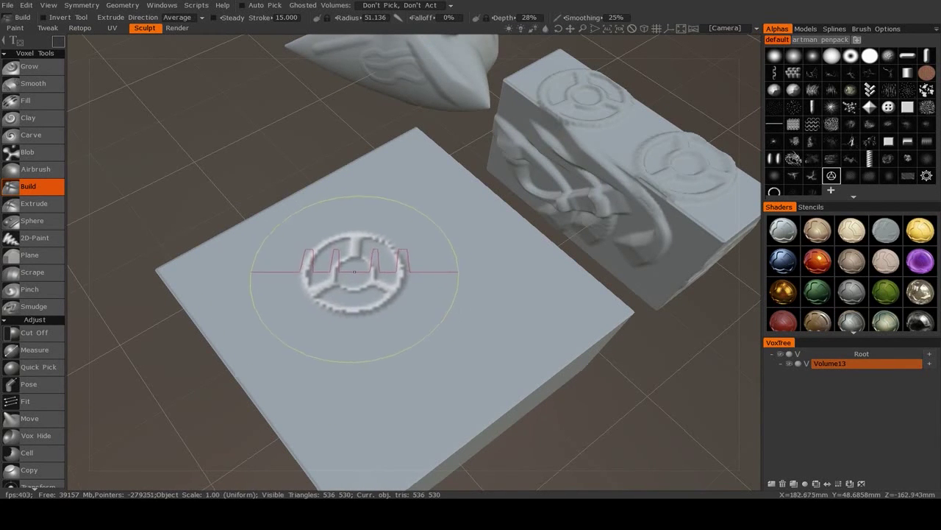
# Step: Switch the stroke mode to the rectangle outline, try a Build rectangle on the new box's top face and undo it
pyautogui.moveTo(58, 42)
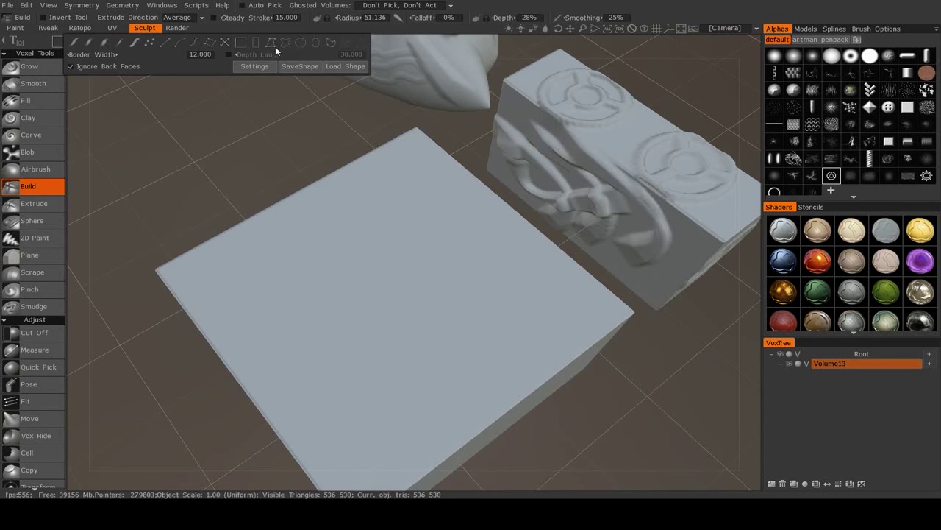
pyautogui.keyDown('alt'); pyautogui.moveTo(365, 258); pyautogui.dragTo(287, 298); pyautogui.keyUp('alt')
pyautogui.moveTo(350, 234)
pyautogui.mouseDown()
pyautogui.moveTo(433, 346)
pyautogui.moveTo(441, 320)
pyautogui.mouseUp()
pyautogui.moveTo(529, 367)
pyautogui.keyDown('alt'); pyautogui.mouseDown()
pyautogui.moveTo(510, 354)
pyautogui.moveTo(559, 264)
pyautogui.moveTo(581, 290)
pyautogui.mouseUp(); pyautogui.keyUp('alt')
pyautogui.hotkey('ctrl', 'z')
# Step: Switch the stroke mode to the closed polygon, try raising an irregular many-cornered shape on the top face and undo it
pyautogui.moveTo(64, 46)
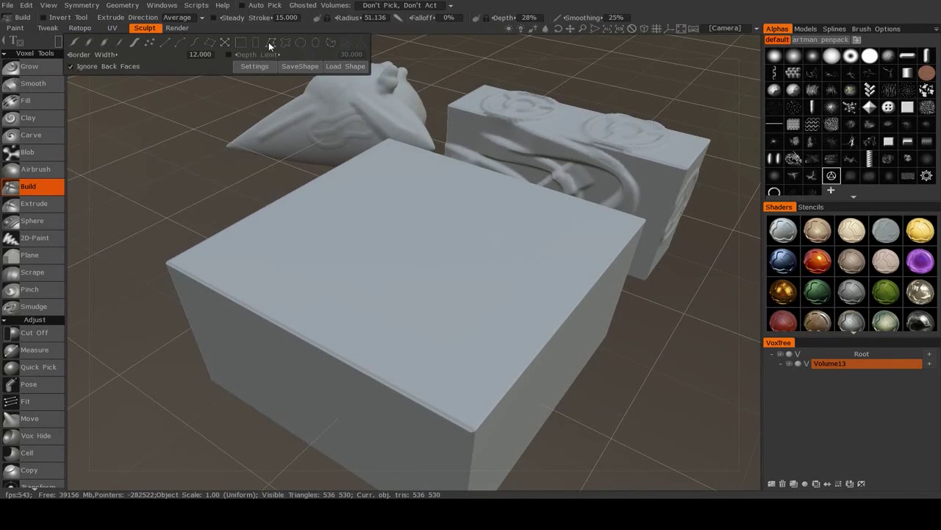
pyautogui.click(272, 42)
pyautogui.keyDown('alt'); pyautogui.moveTo(360, 240); pyautogui.dragTo(302, 305); pyautogui.keyUp('alt')
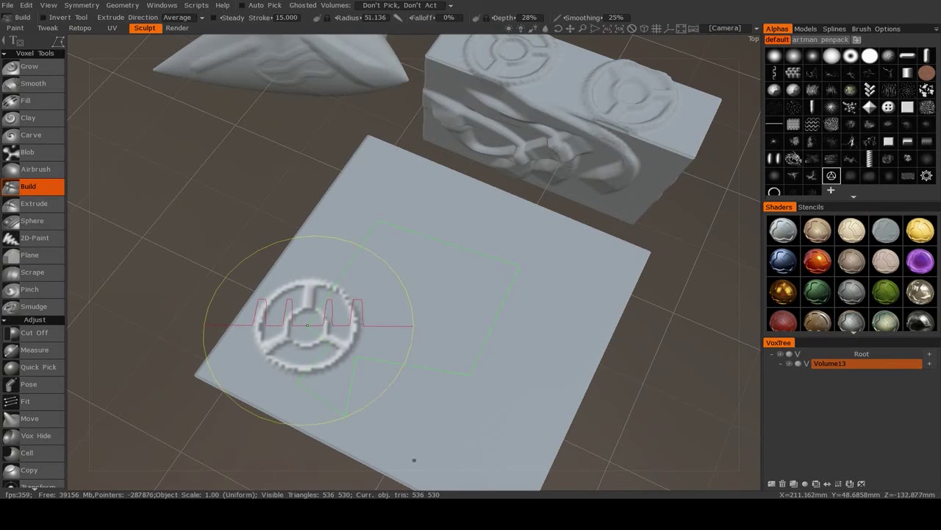
pyautogui.click(307, 327)
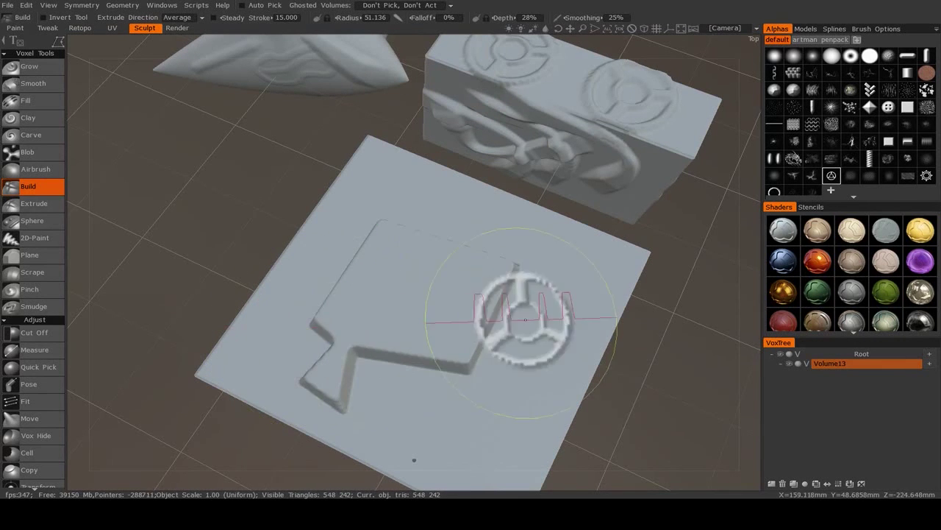
pyautogui.keyDown('alt'); pyautogui.moveTo(563, 315); pyautogui.dragTo(531, 349); pyautogui.keyUp('alt')
pyautogui.moveTo(514, 343)
pyautogui.mouseDown(button='middle')
pyautogui.moveTo(443, 313)
pyautogui.moveTo(410, 273)
pyautogui.moveTo(338, 344)
pyautogui.mouseUp(button='middle')
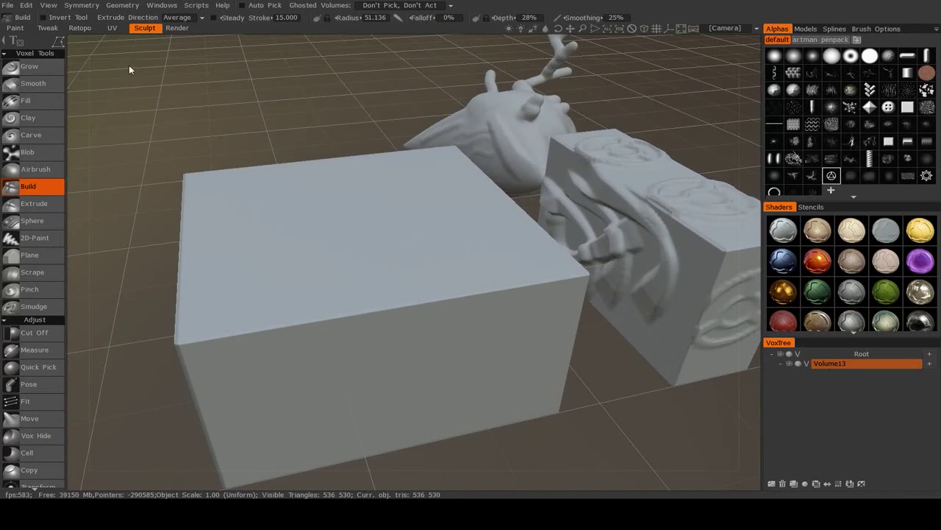
# Step: Switch the stroke mode to the closed curved outline, try raising a rounded irregular shape on the top face and undo it
pyautogui.moveTo(58, 42)
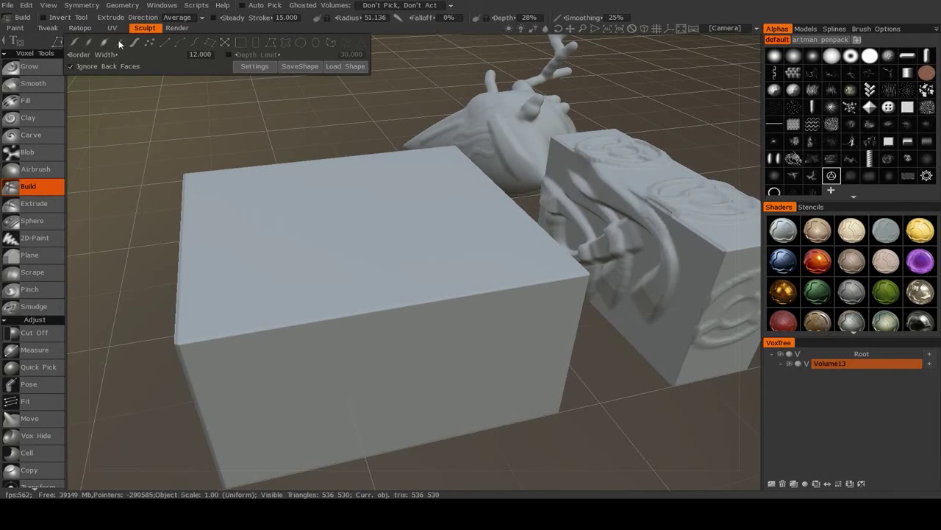
pyautogui.click(286, 42)
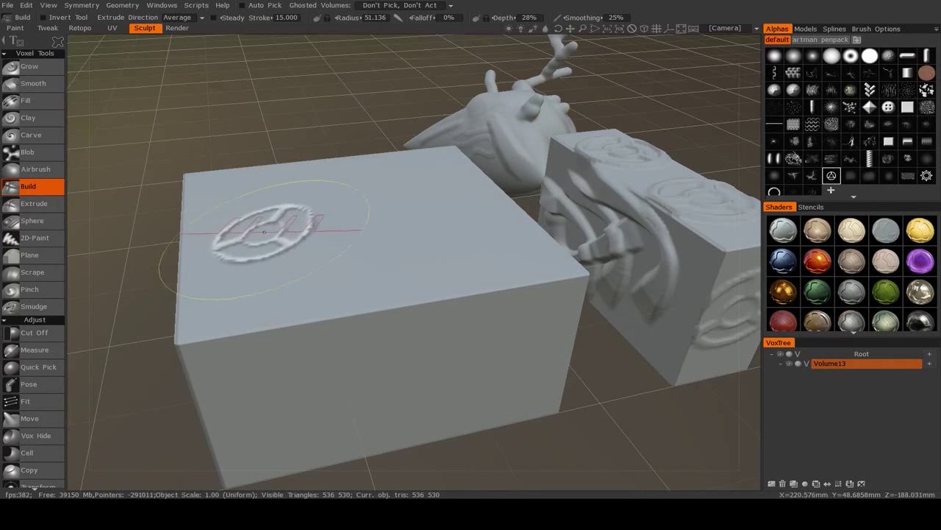
pyautogui.keyDown('alt'); pyautogui.moveTo(335, 237); pyautogui.dragTo(353, 307); pyautogui.keyUp('alt')
pyautogui.moveTo(296, 344); pyautogui.dragTo(258, 315)
pyautogui.keyDown('alt'); pyautogui.moveTo(439, 322); pyautogui.dragTo(367, 304); pyautogui.keyUp('alt')
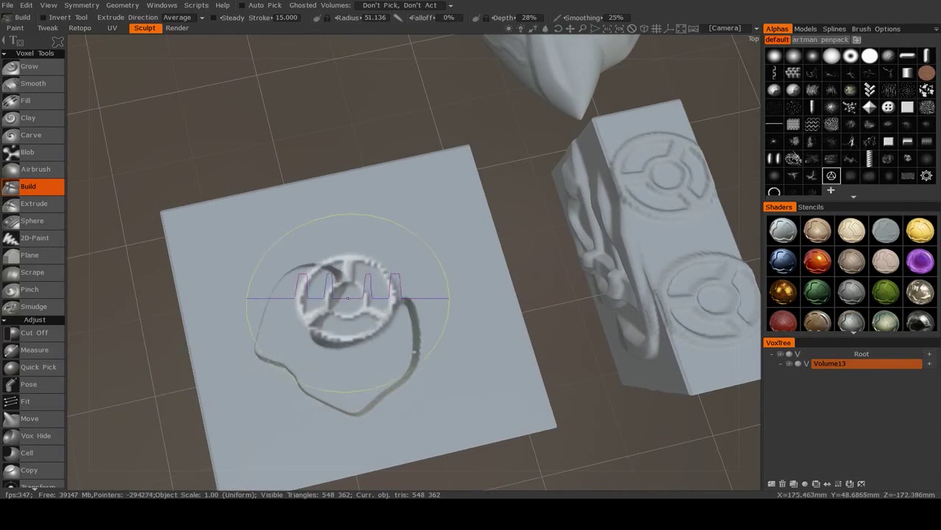
pyautogui.hotkey('ctrl', 'z')
# Step: Try a Build circle on the top face with the circle stroke mode, undo it and switch to the ellipse stroke mode
pyautogui.moveTo(60, 44)
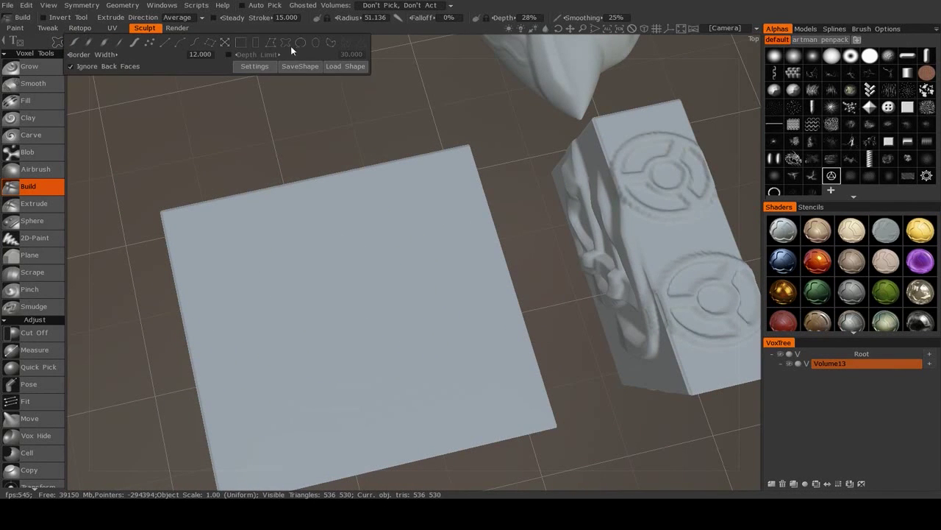
pyautogui.click(300, 44)
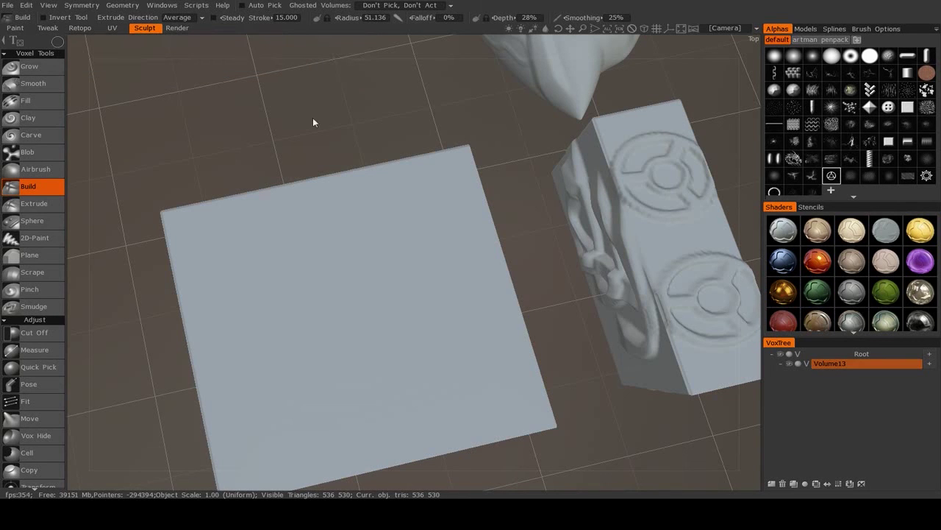
pyautogui.moveTo(340, 300); pyautogui.dragTo(447, 342)
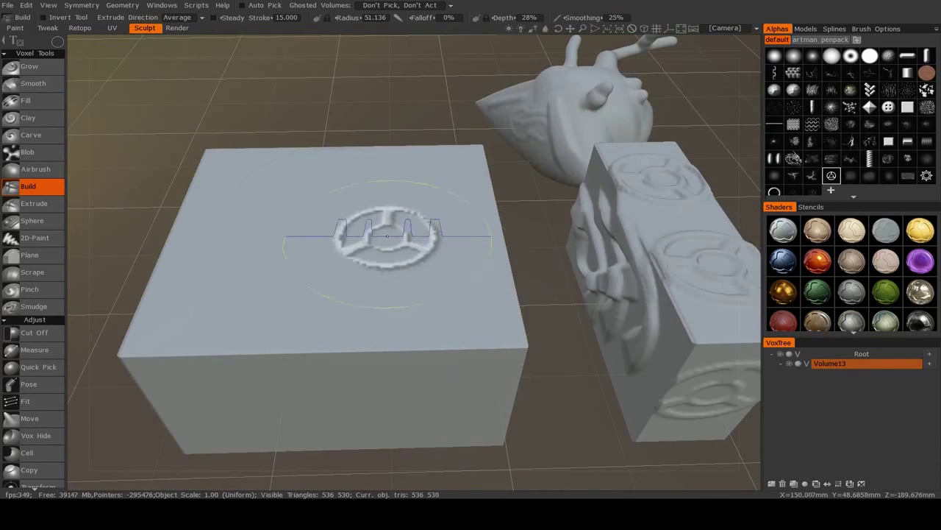
pyautogui.hotkey('ctrl', 'z')
pyautogui.moveTo(59, 43)
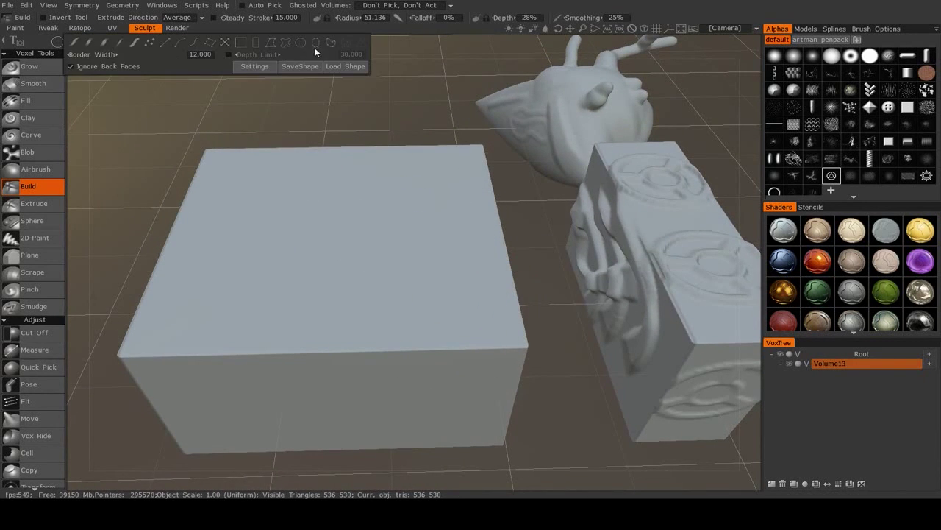
pyautogui.click(315, 45)
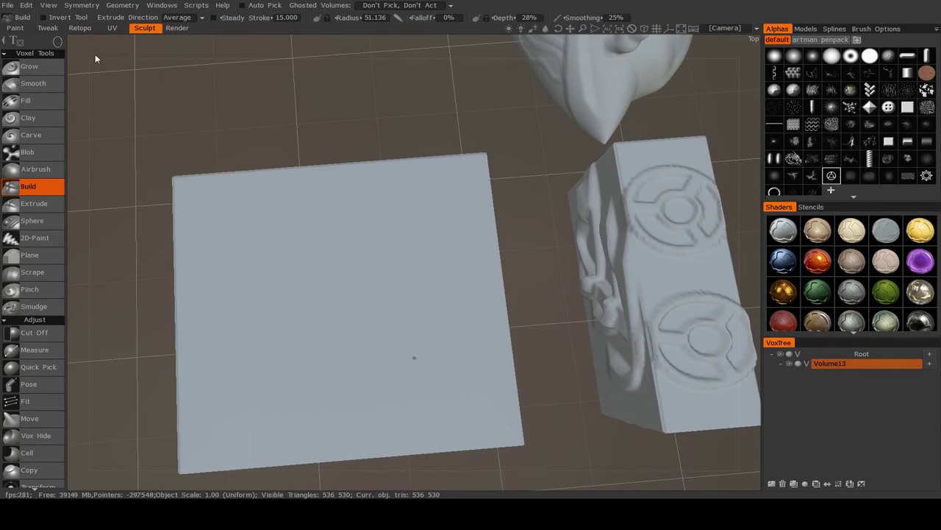
# Step: Switch the stroke mode to the closed B-spline outline and raise a U-shaped form with a straight back edge on the top face
pyautogui.moveTo(63, 42)
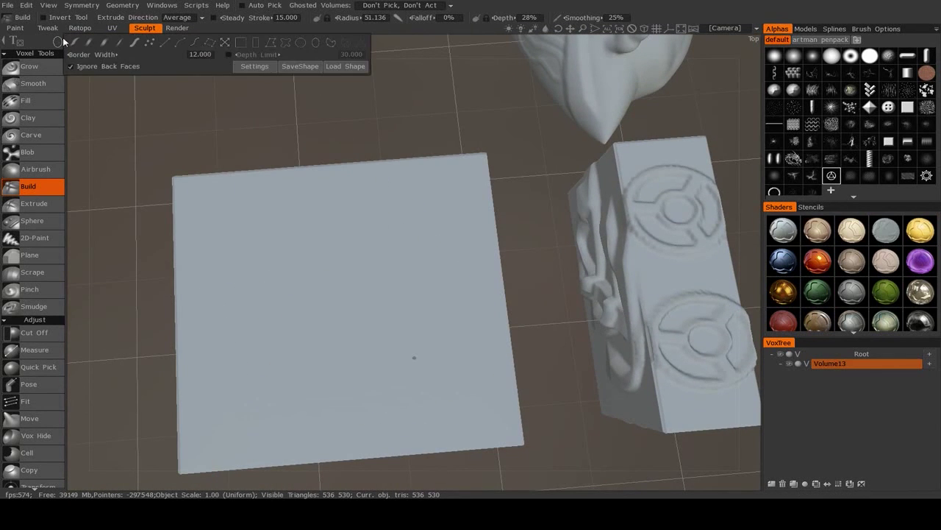
pyautogui.click(331, 42)
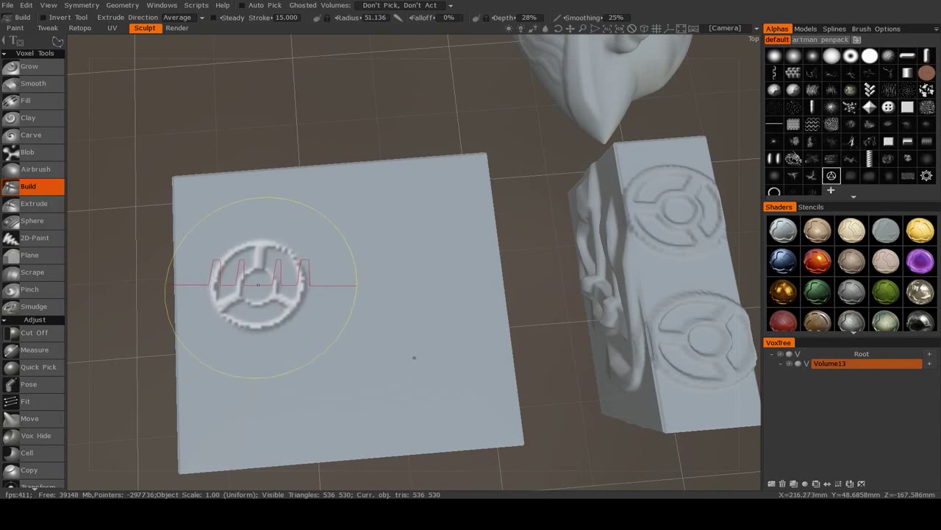
pyautogui.moveTo(275, 250)
pyautogui.mouseDown()
pyautogui.moveTo(315, 217)
pyautogui.moveTo(393, 311)
pyautogui.moveTo(326, 389)
pyautogui.moveTo(291, 395)
pyautogui.moveTo(273, 326)
pyautogui.moveTo(250, 355)
pyautogui.moveTo(257, 316)
pyautogui.moveTo(247, 352)
pyautogui.moveTo(252, 336)
pyautogui.moveTo(372, 278)
pyautogui.moveTo(282, 284)
pyautogui.moveTo(309, 326)
pyautogui.moveTo(420, 280)
pyautogui.moveTo(432, 309)
pyautogui.moveTo(368, 269)
pyautogui.moveTo(423, 311)
pyautogui.moveTo(326, 211)
pyautogui.moveTo(332, 353)
pyautogui.moveTo(346, 321)
pyautogui.moveTo(391, 302)
pyautogui.mouseUp()
pyautogui.keyDown('alt'); pyautogui.moveTo(471, 299); pyautogui.dragTo(517, 305); pyautogui.keyUp('alt')
# Step: Examine the closed curve's options, including B-Splines, clear the guide curve and bring up the stroke modes again
pyautogui.rightClick(485, 249)
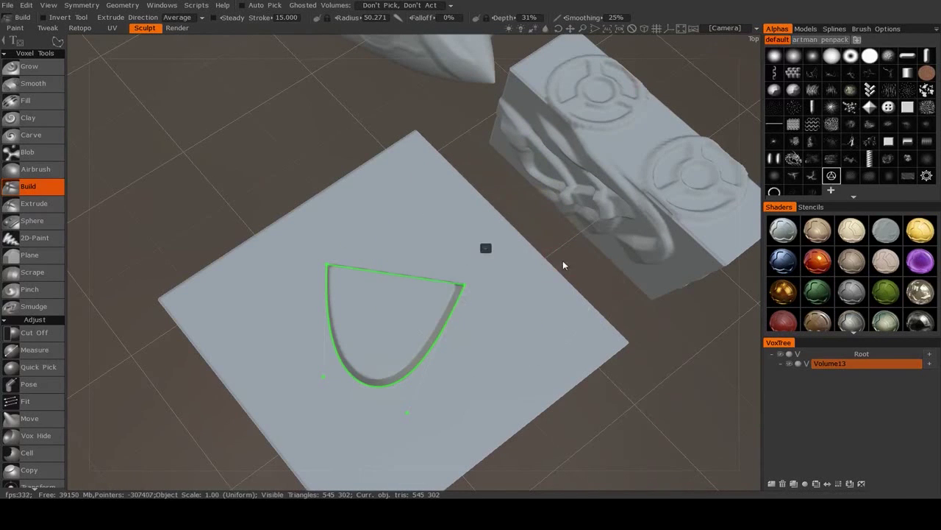
pyautogui.rightClick(488, 250)
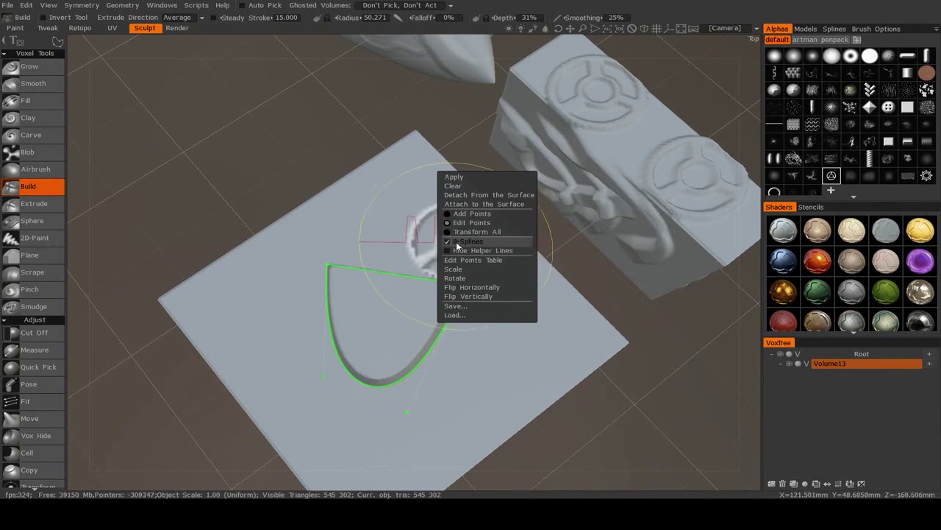
pyautogui.rightClick(457, 239)
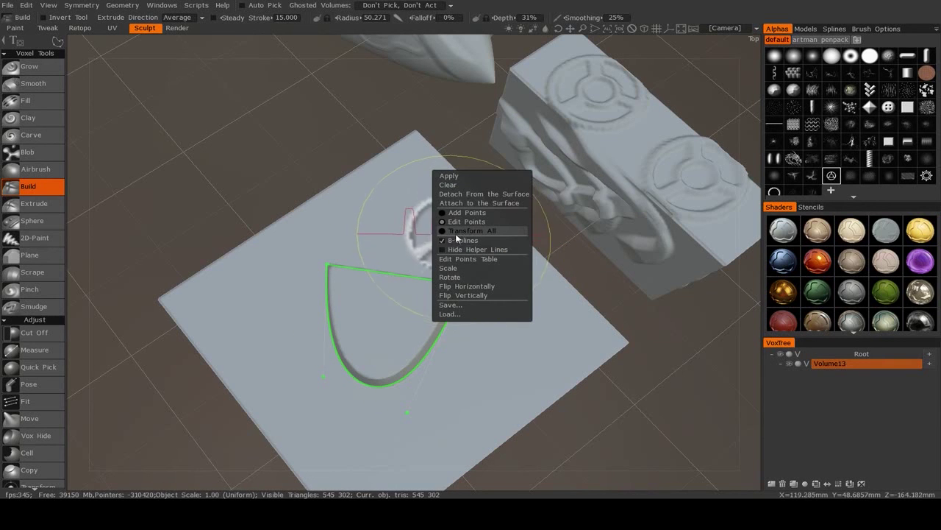
pyautogui.press('Escape')
pyautogui.moveTo(484, 329)
pyautogui.keyDown('alt'); pyautogui.mouseDown()
pyautogui.moveTo(498, 283)
pyautogui.moveTo(482, 328)
pyautogui.mouseUp(); pyautogui.keyUp('alt')
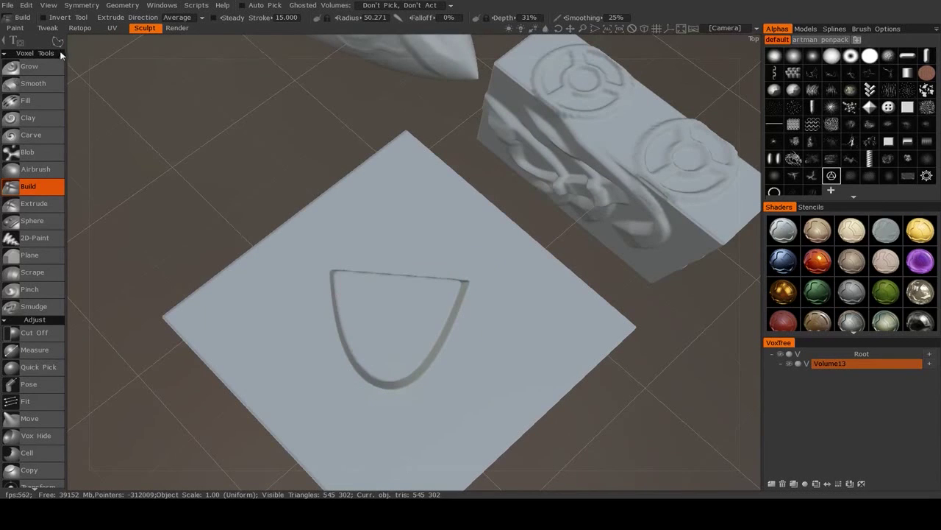
pyautogui.moveTo(58, 42)
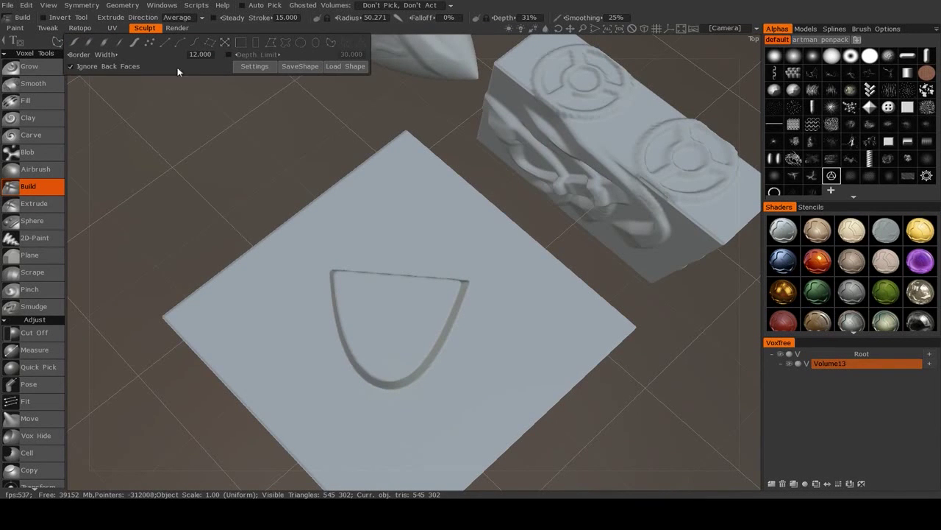